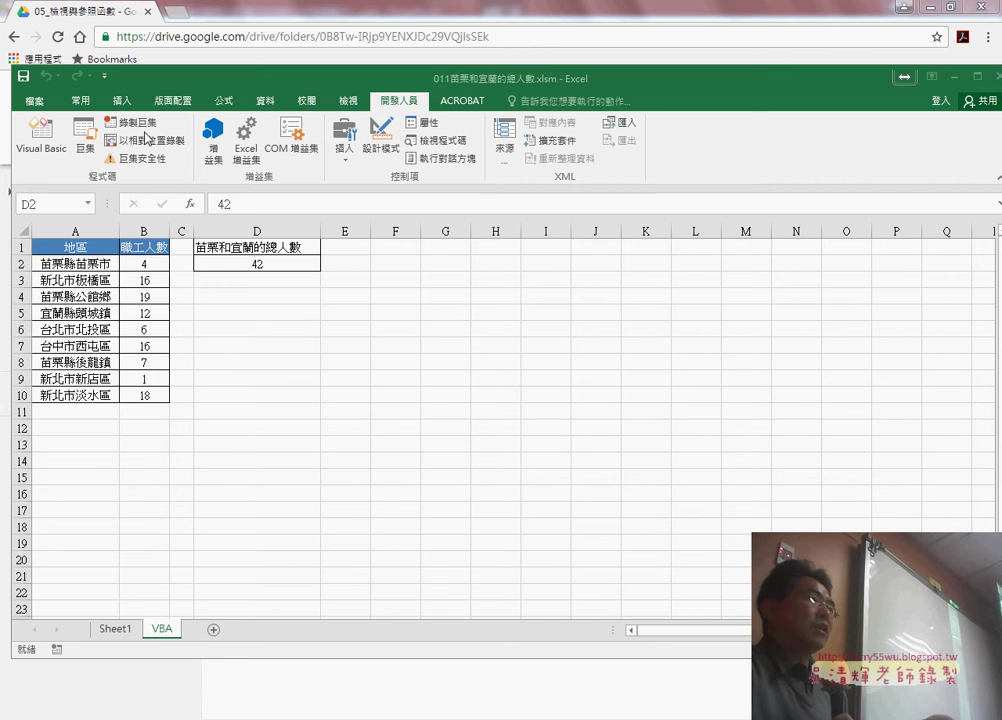
Save the workbook as an Excel Macro-Enabled Workbook (*.xlsm) in Downloads, replacing the existing copy
left_click(41, 135)
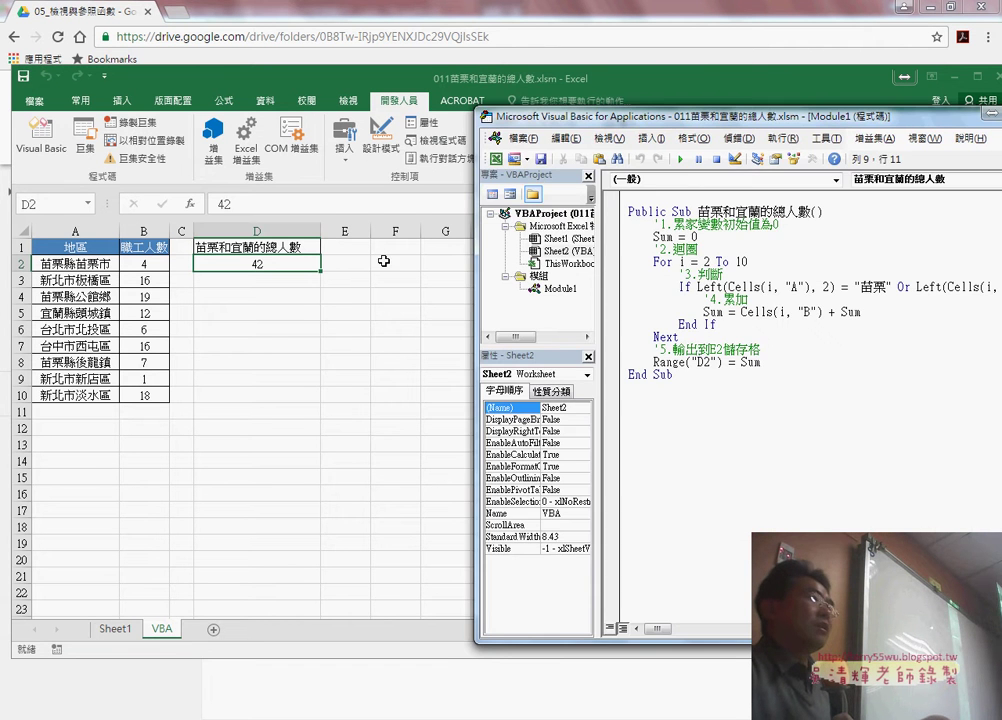
left_click(34, 100)
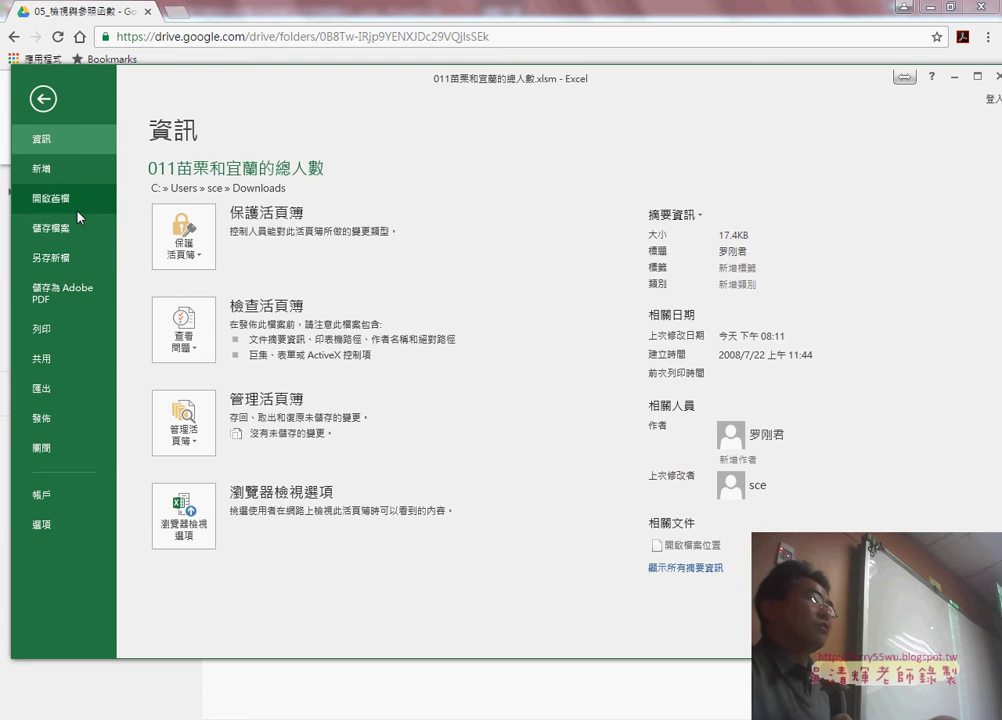
left_click(58, 257)
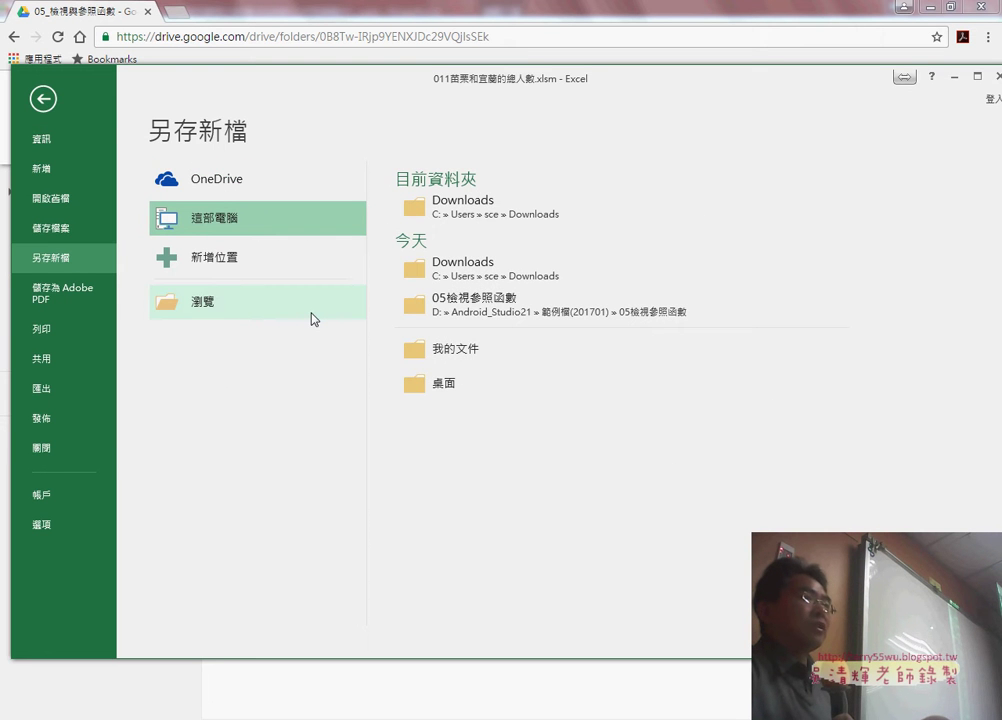
left_click(238, 311)
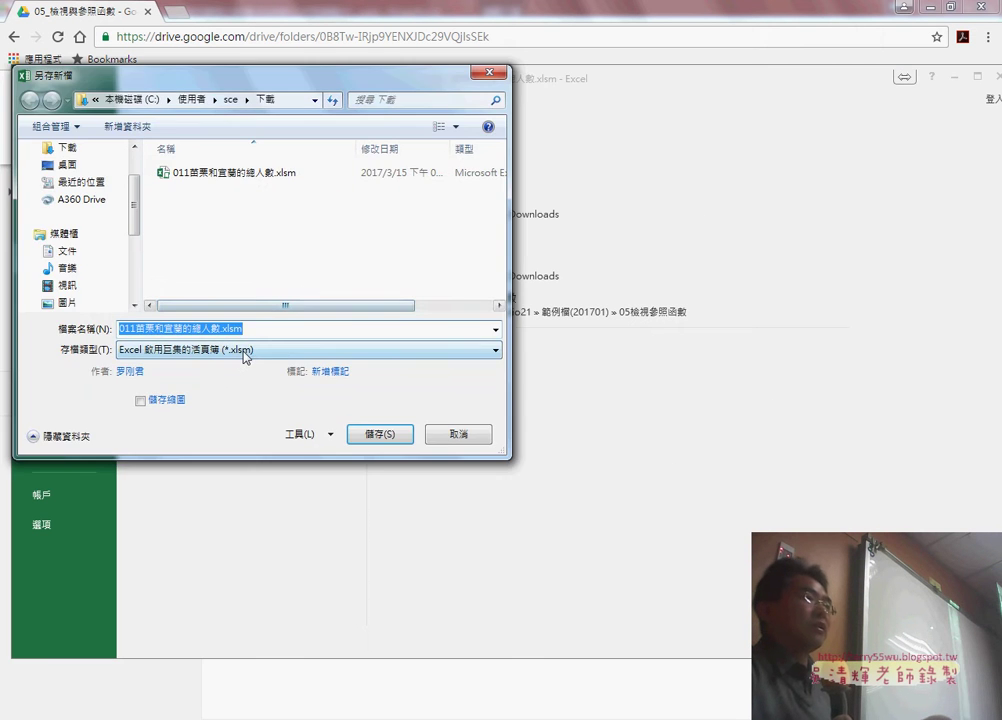
left_click(238, 350)
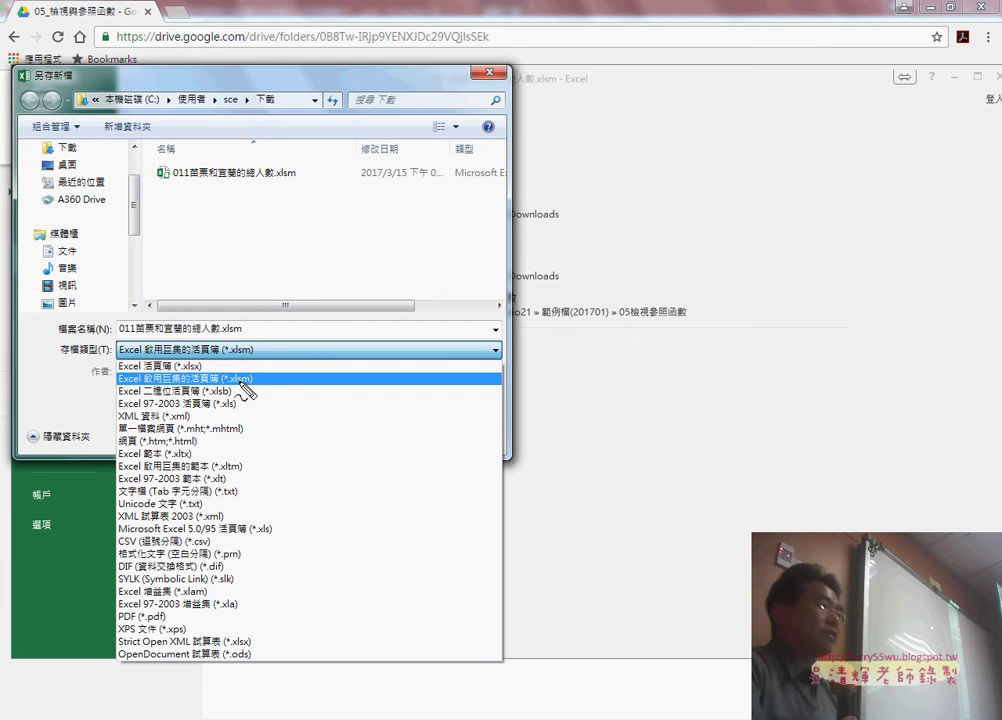
mouse_move(251, 389)
left_mouse_down()
mouse_move(199, 390)
mouse_move(258, 396)
left_mouse_up()
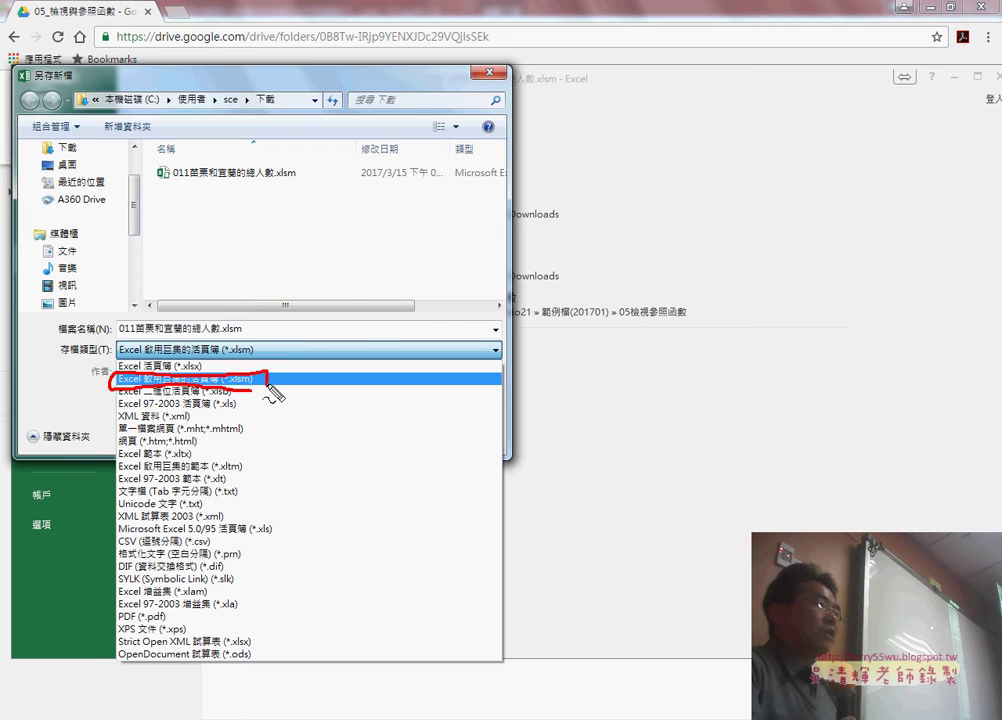
key("Escape")
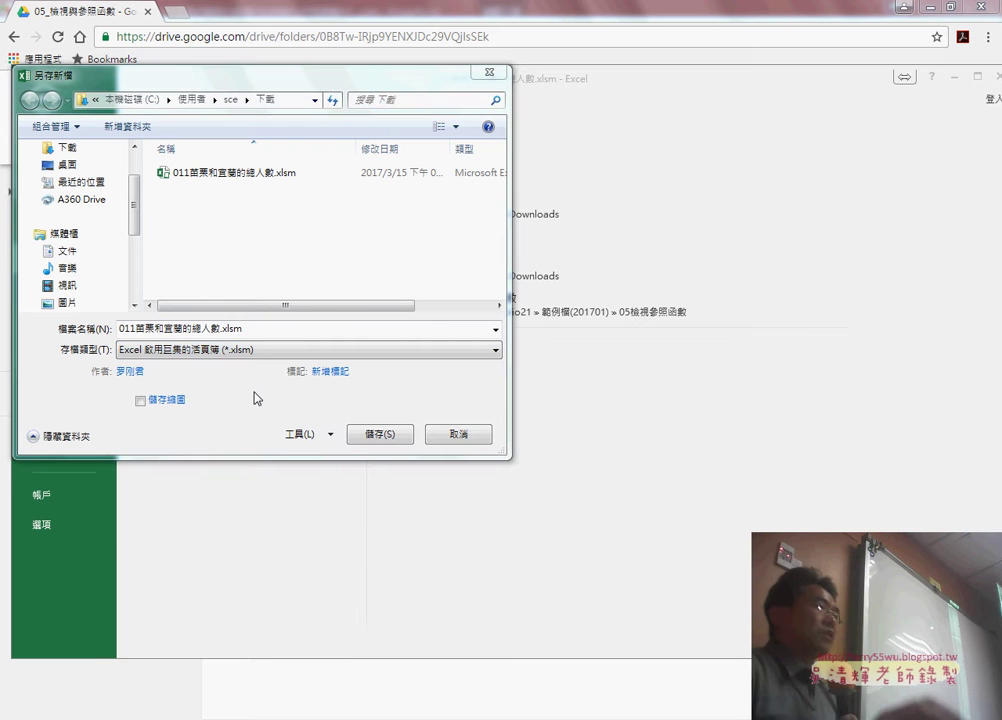
left_click(380, 436)
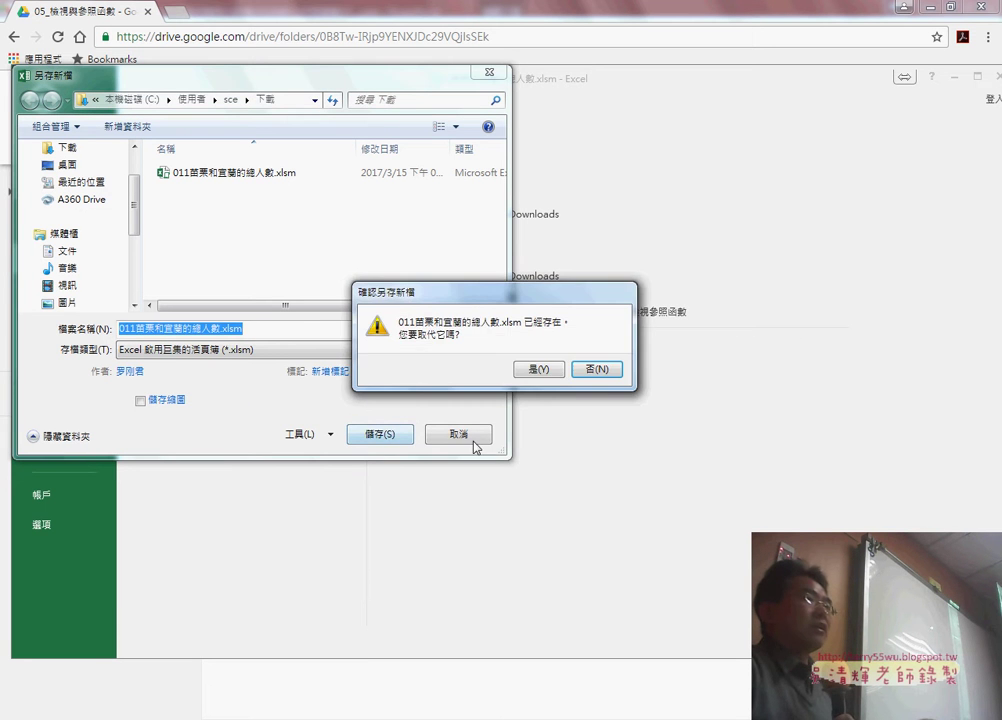
left_click(540, 370)
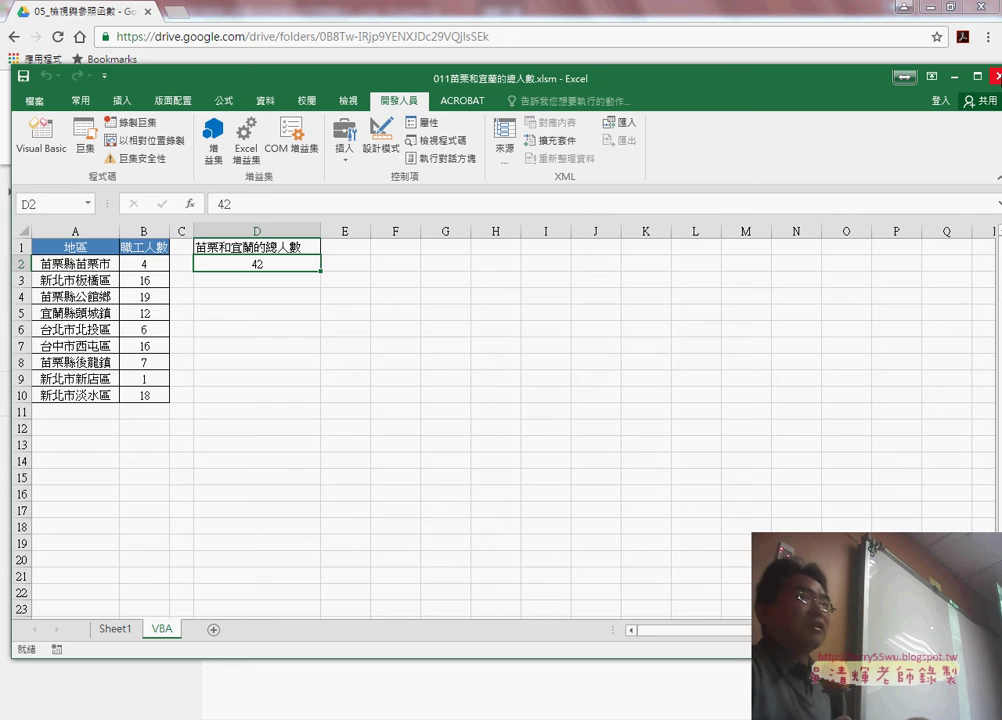
Close Excel, reopen the saved .xlsm from Downloads to verify it, then close it again
left_click(995, 76)
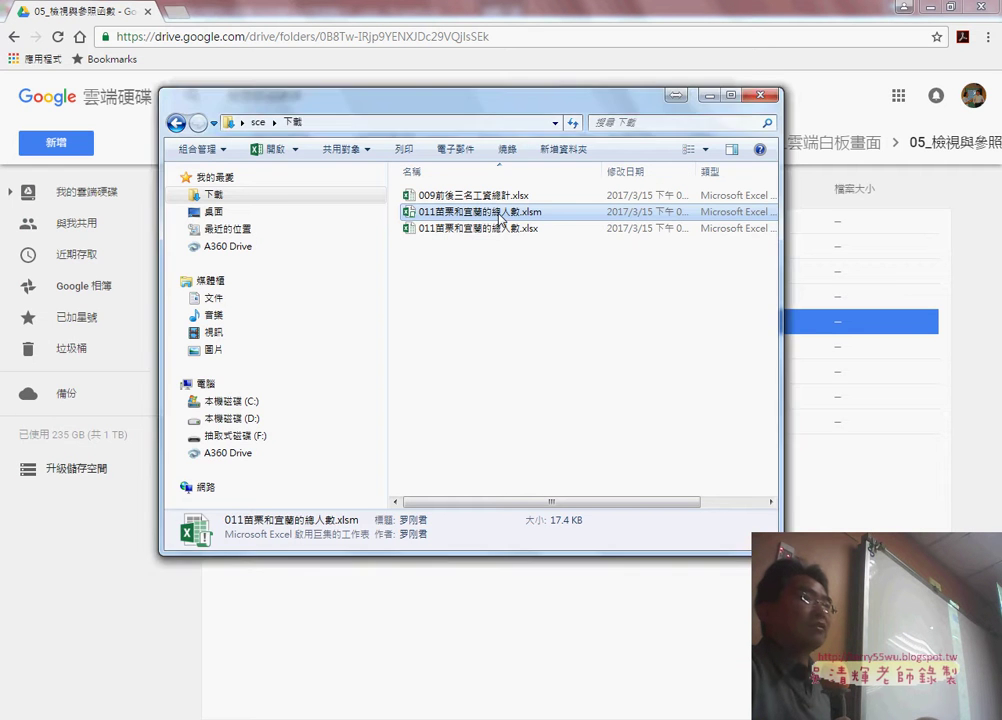
double_click(500, 212)
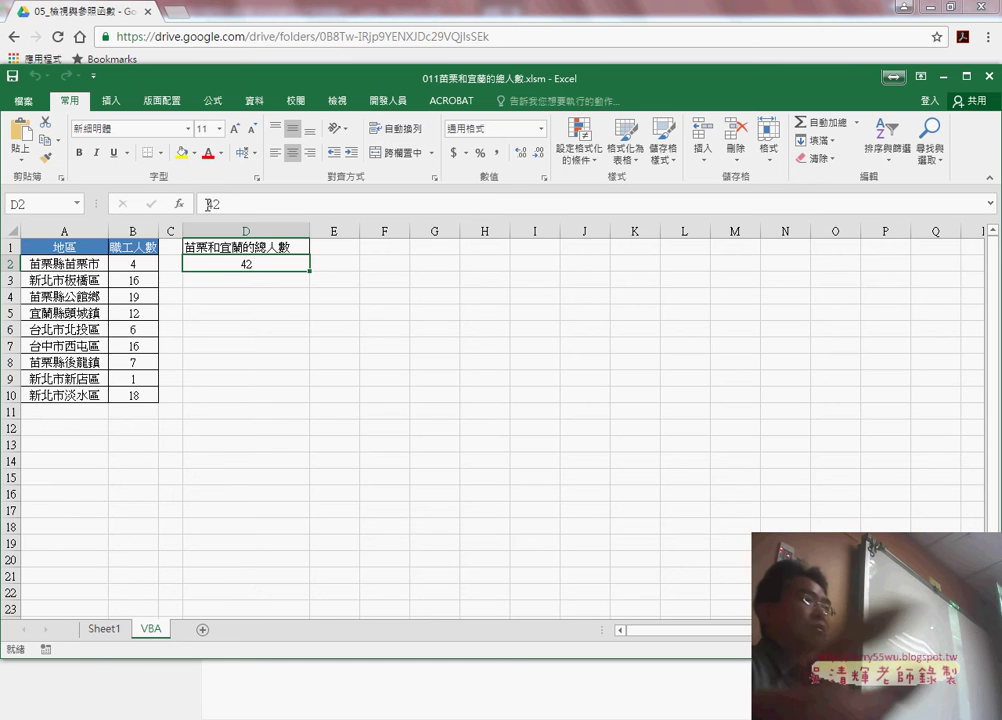
left_click(990, 77)
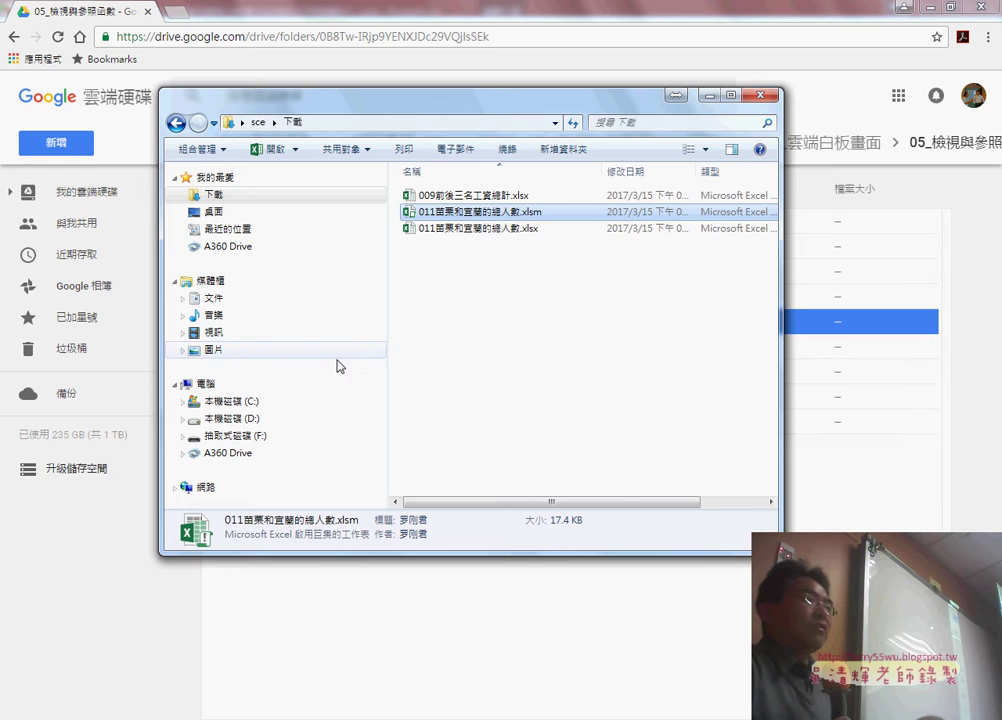
Close the Downloads folder and minimize Chrome, leaving FastStone Editor showing
left_click(764, 97)
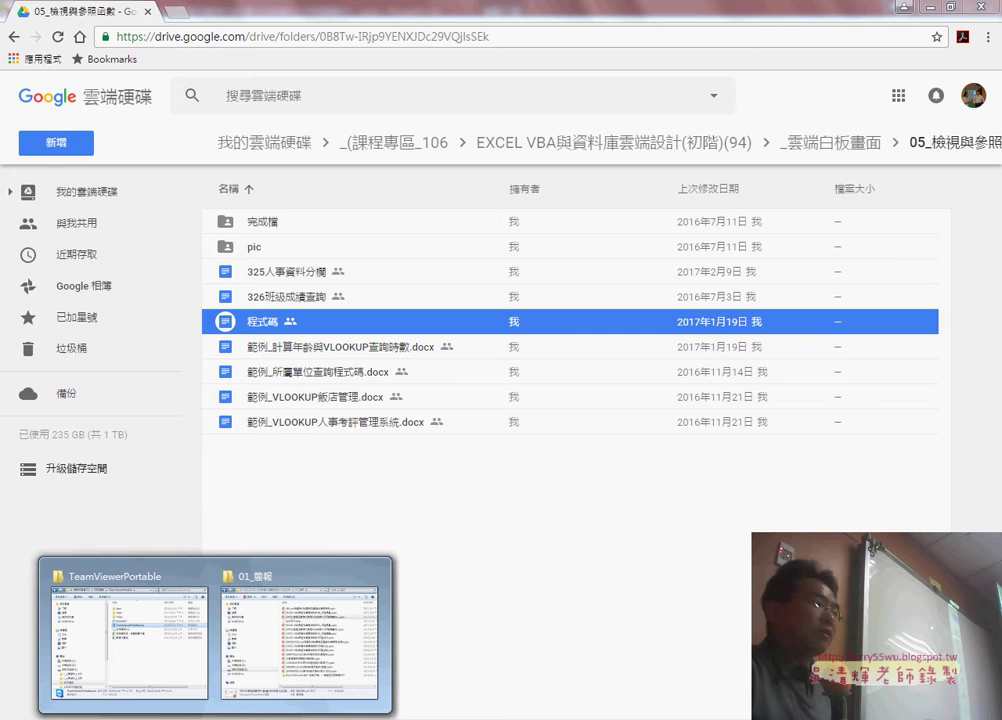
left_click(573, 617)
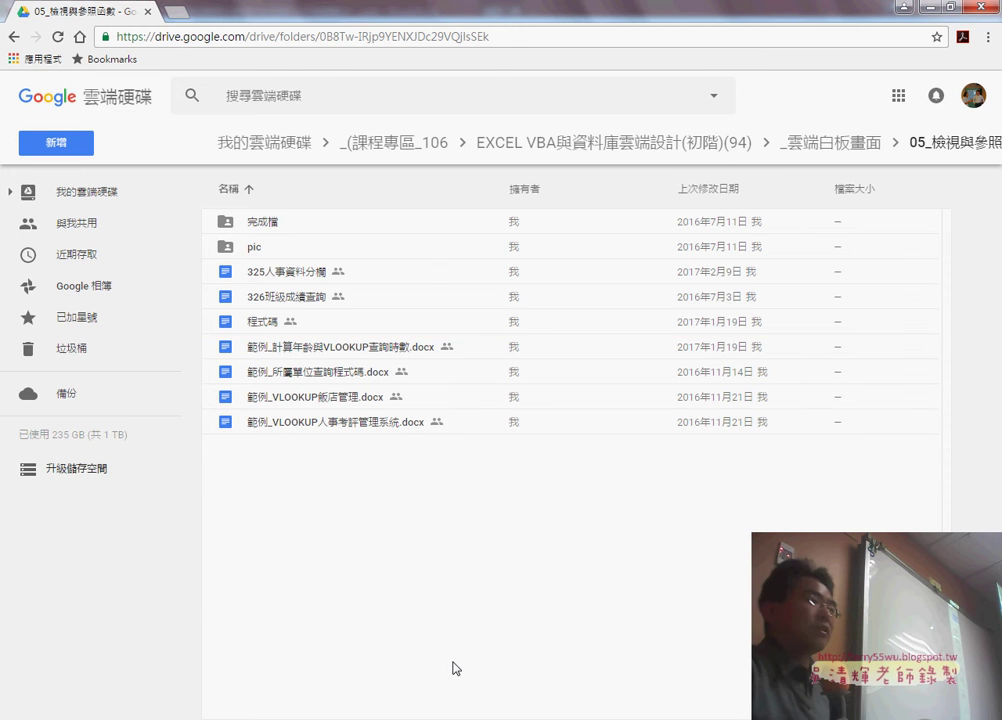
left_click(905, 8)
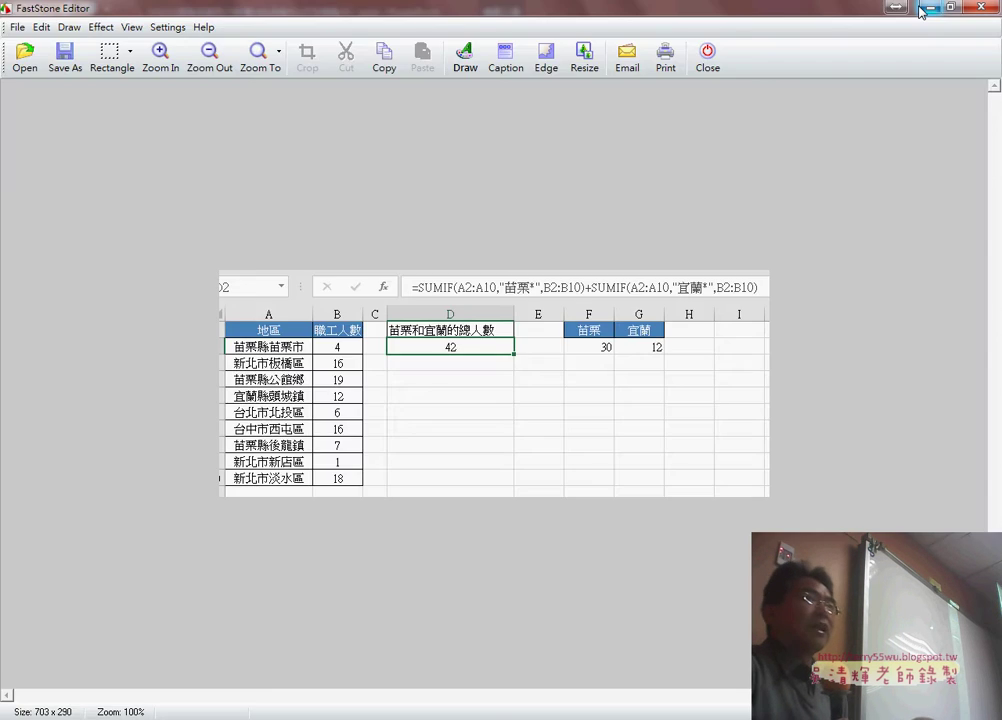
Go to D:\Android_Studio21\範例檔(201701)\05檢視參照函數 and open 05檢視與參照函數練習.xls
left_click(928, 8)
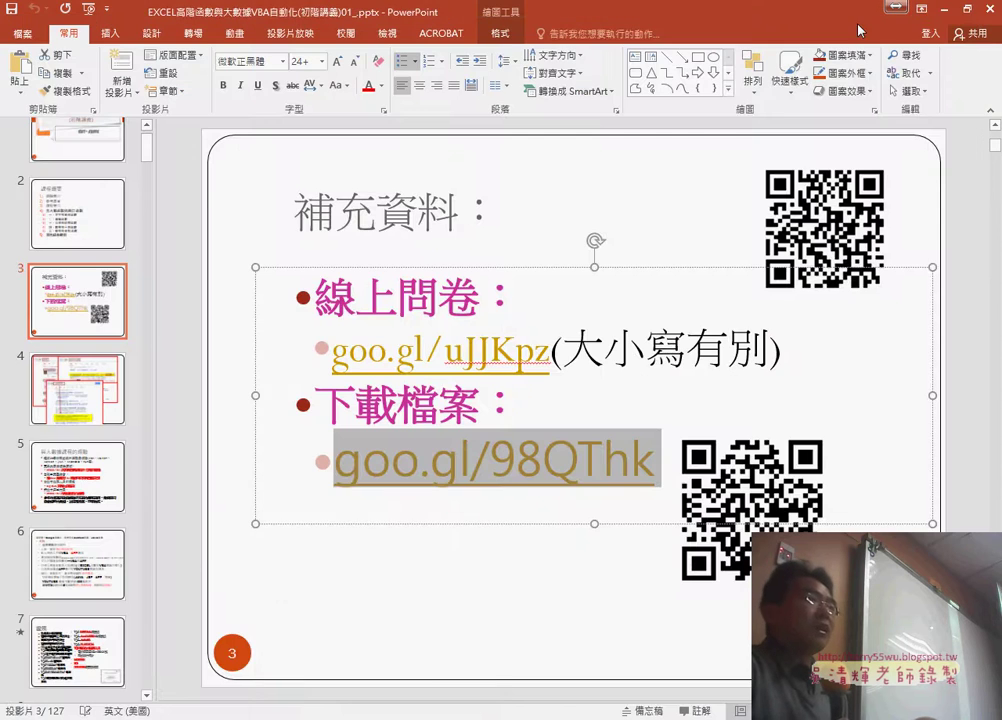
left_click(941, 9)
double_click(28, 103)
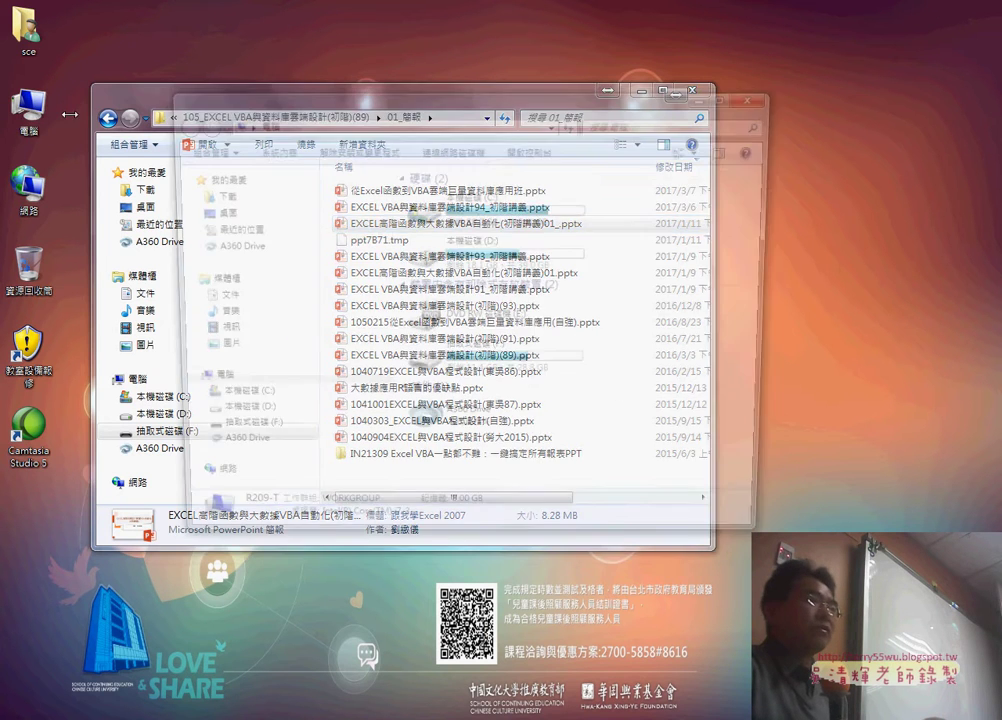
double_click(476, 260)
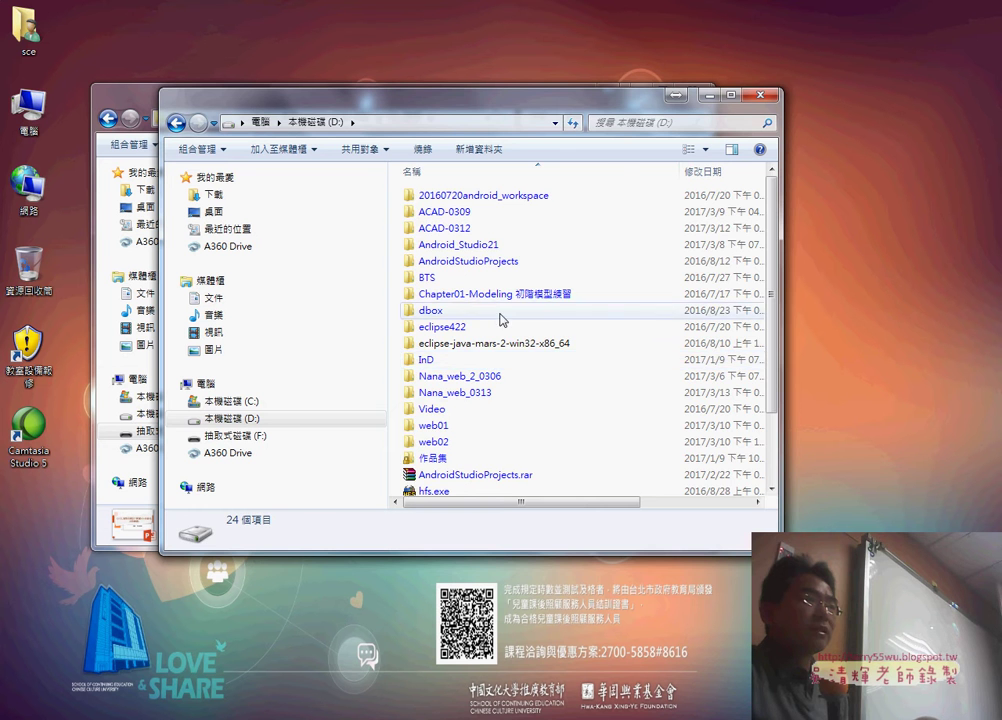
double_click(494, 244)
double_click(485, 292)
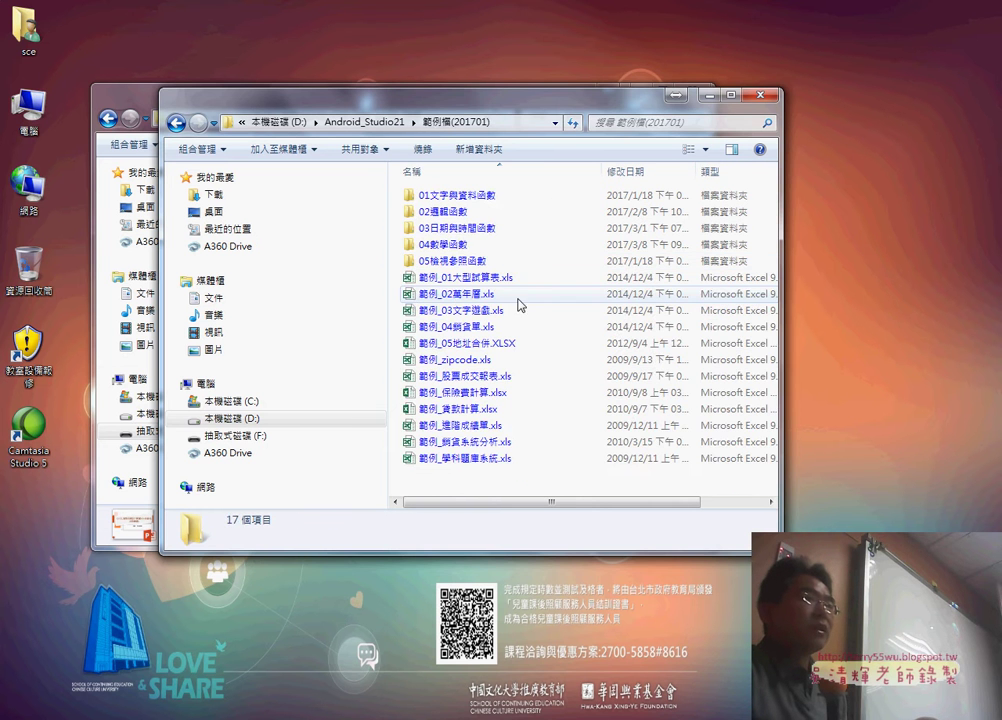
double_click(470, 260)
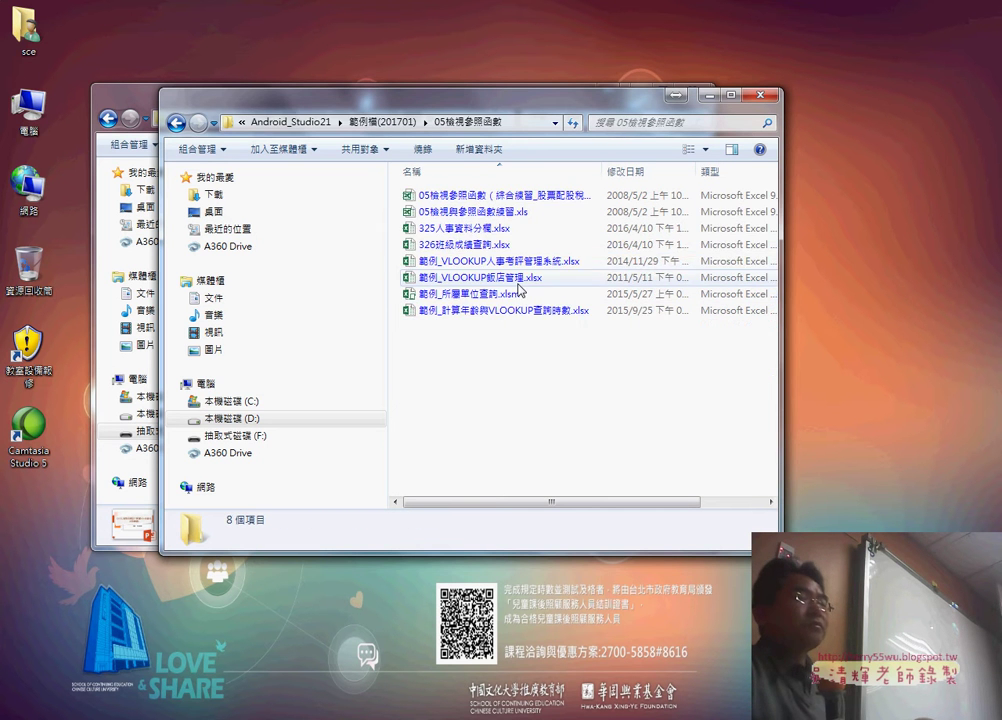
left_click_drag(782, 250, 866, 250)
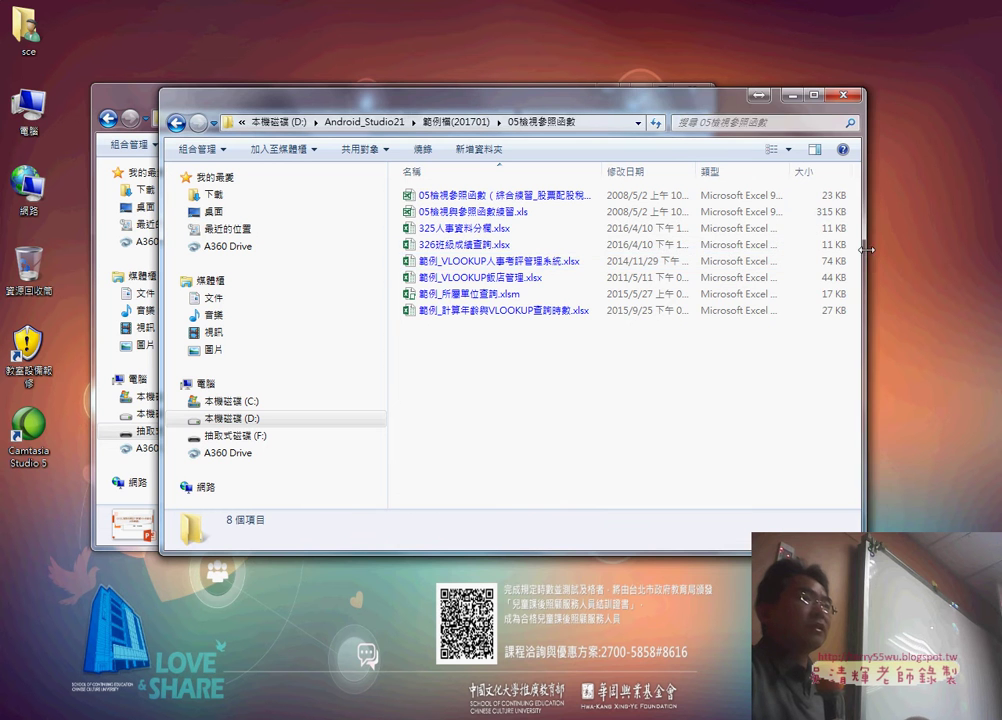
double_click(470, 211)
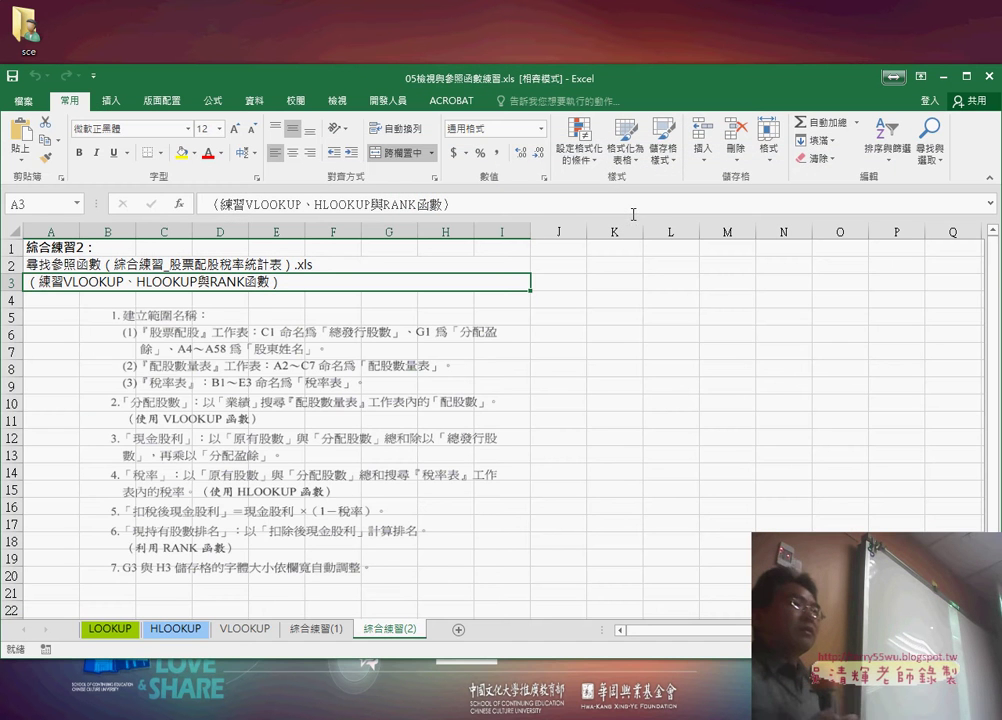
Maximize Excel, look over the LOOKUP, HLOOKUP and VLOOKUP sheets, and return to LOOKUP
left_click(966, 76)
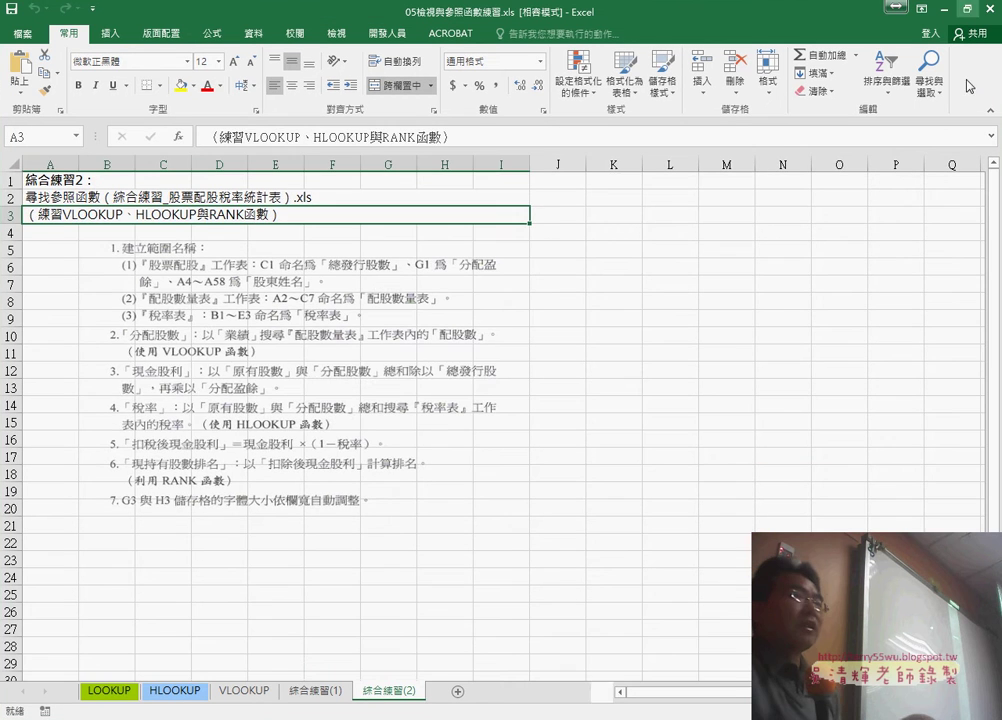
left_click(108, 691)
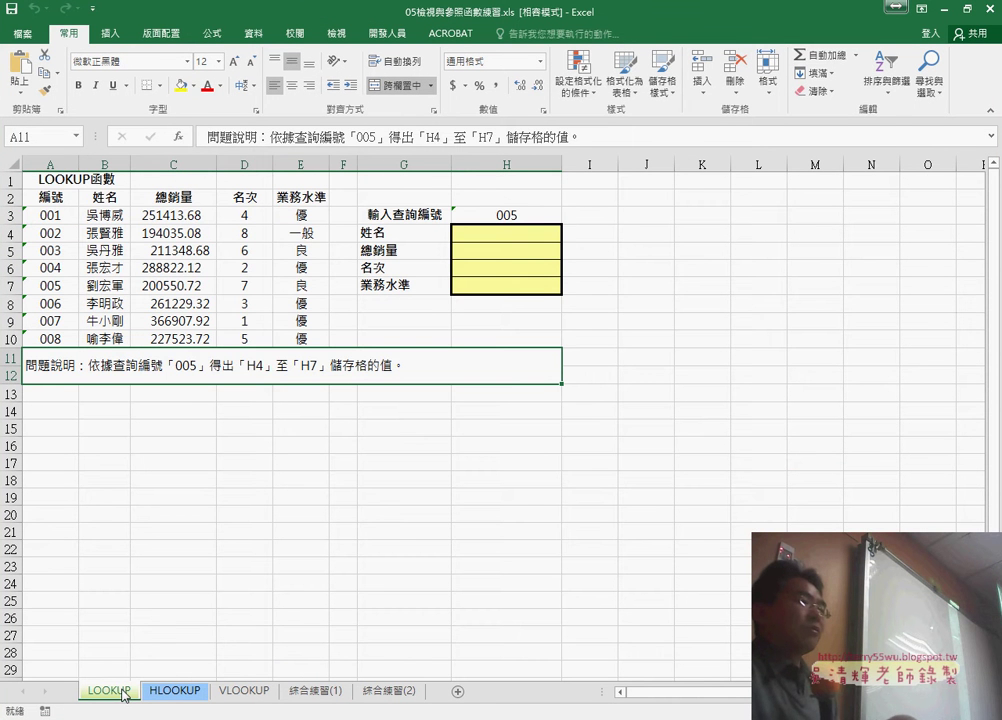
left_click(186, 691)
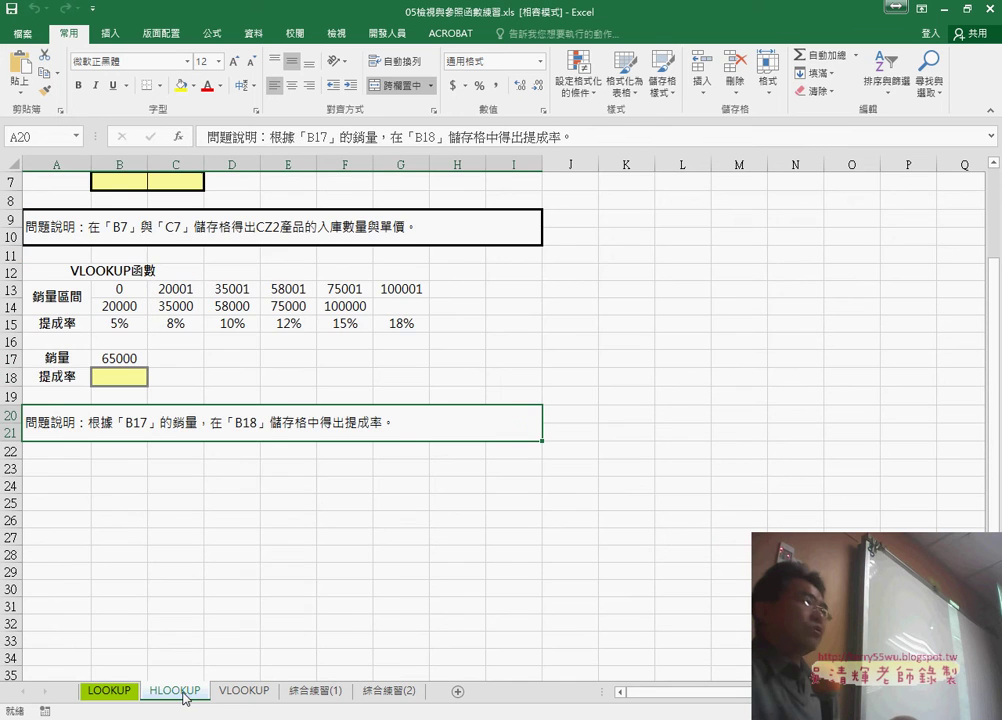
left_click(238, 691)
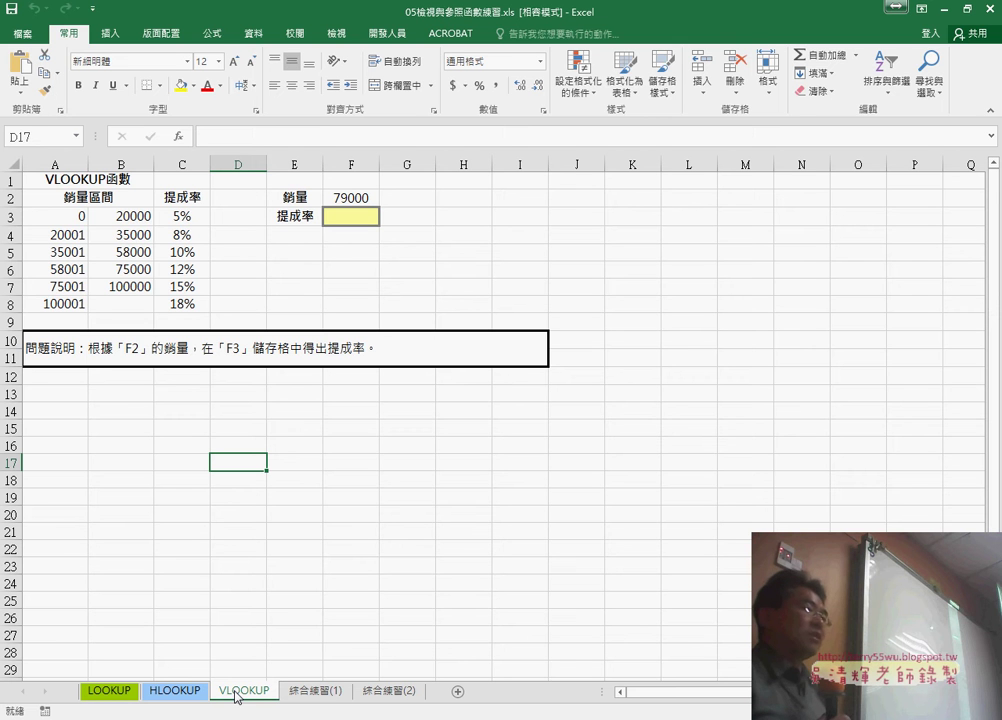
left_click(106, 691)
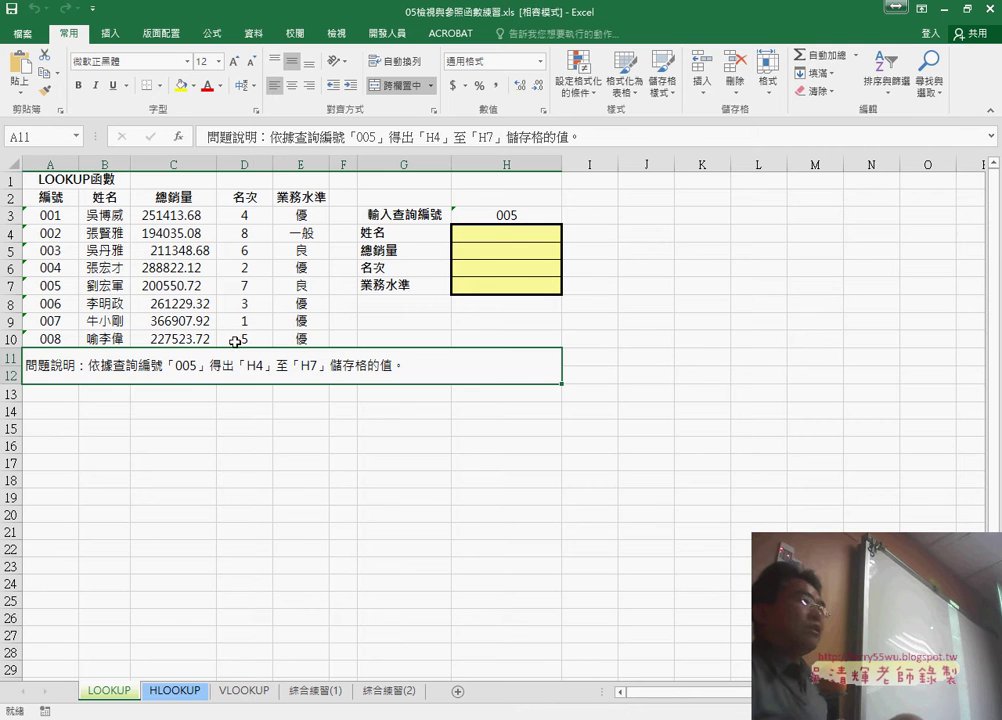
Select the employee table A2:E10 and mark its left edge in red
left_click_drag(52, 197, 308, 338)
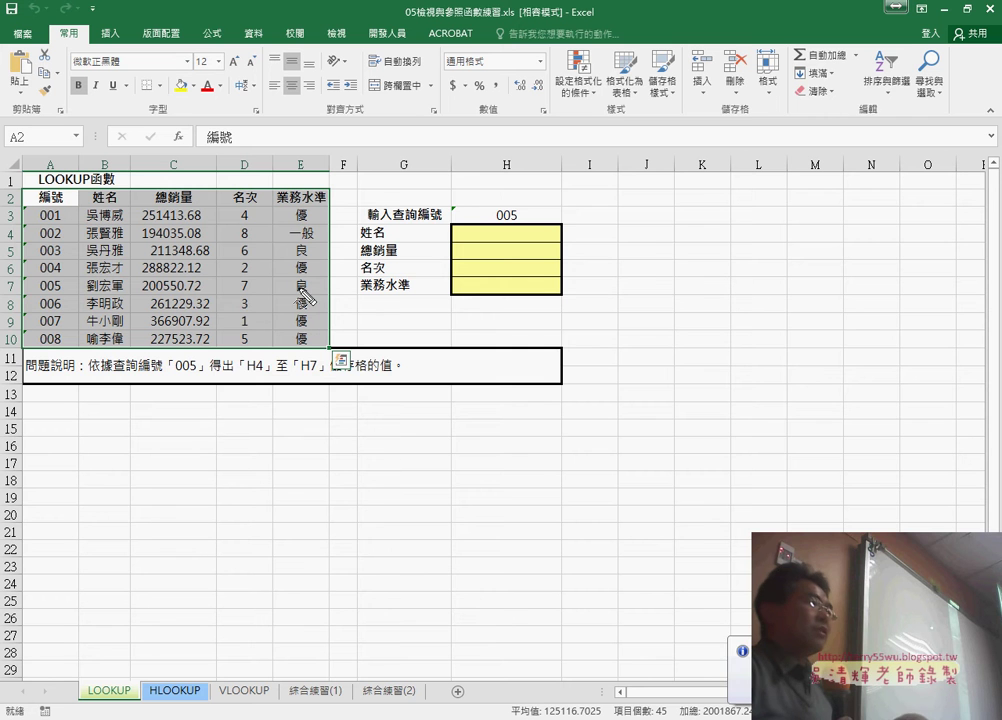
mouse_move(20, 182)
left_mouse_down()
mouse_move(18, 352)
mouse_move(201, 187)
mouse_move(326, 196)
mouse_move(330, 313)
mouse_move(205, 357)
mouse_move(30, 362)
left_mouse_up()
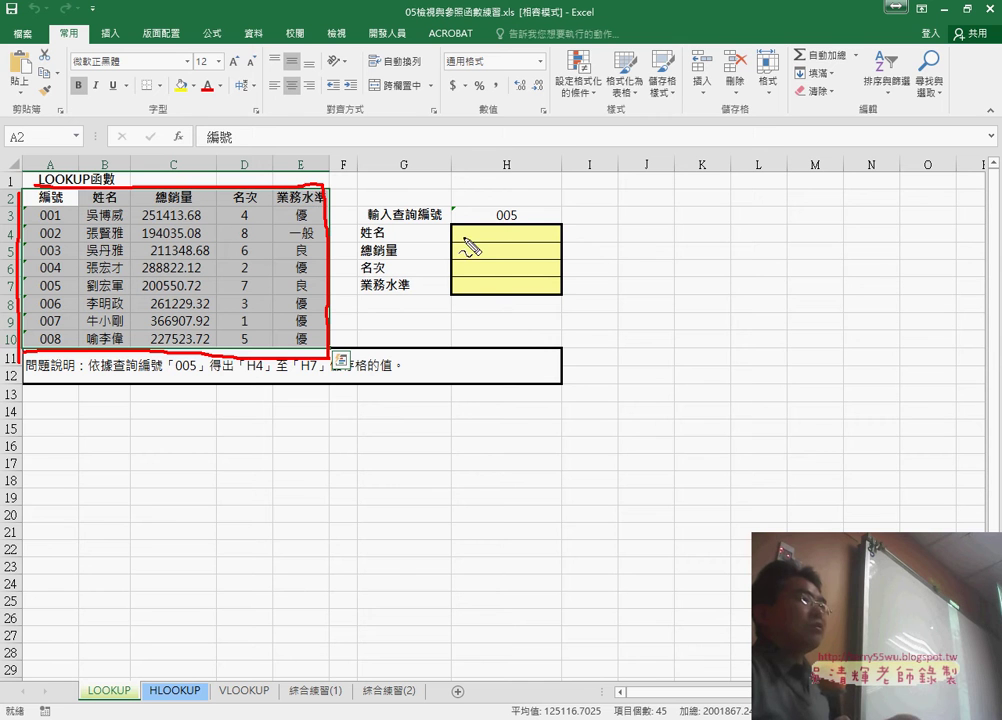
Draw red marks linking ID 005 in H3 to row 7 and the H4:H7 results, then clear them
left_click_drag(355, 217, 352, 300)
mouse_move(364, 195)
left_mouse_down()
mouse_move(480, 192)
mouse_move(583, 282)
mouse_move(465, 313)
left_mouse_up()
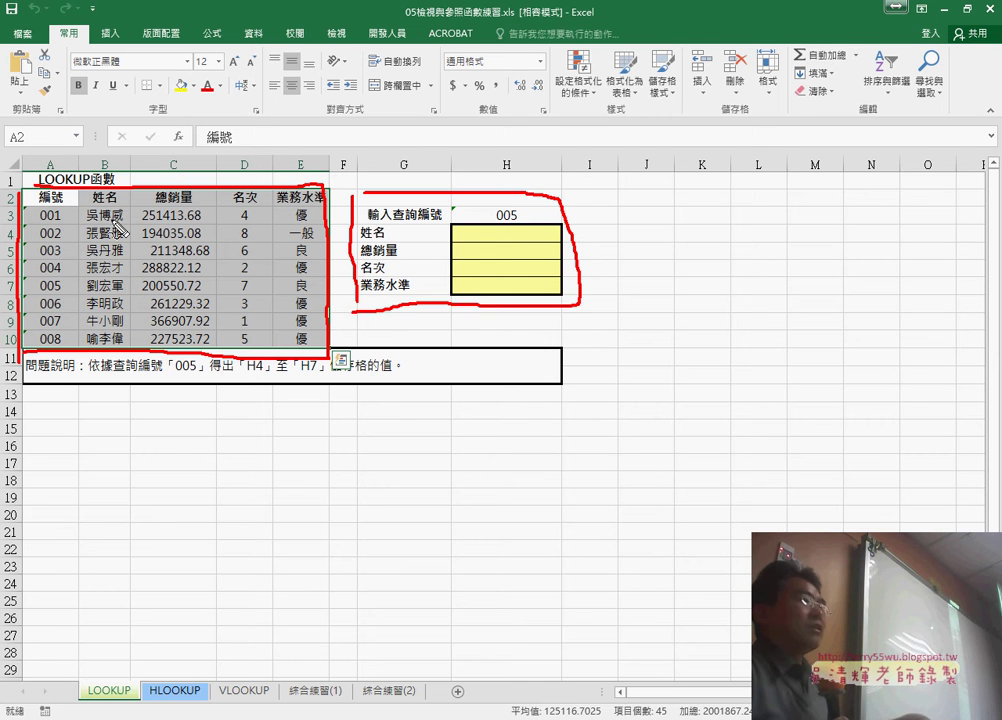
left_click_drag(500, 228, 532, 224)
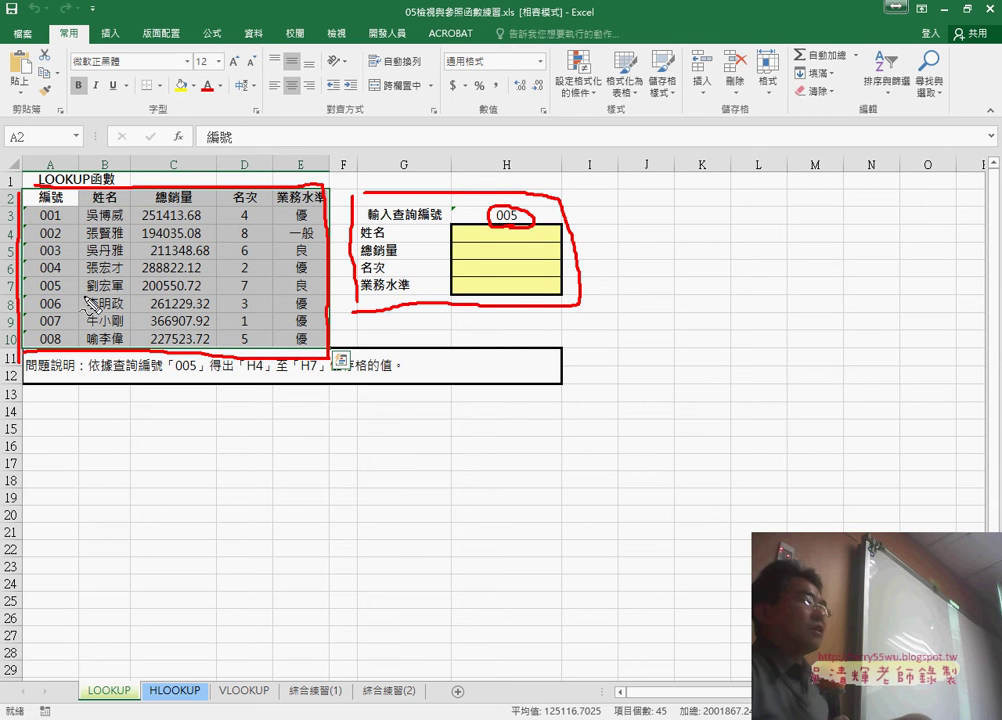
mouse_move(92, 305)
left_mouse_down()
mouse_move(312, 292)
mouse_move(285, 280)
mouse_move(155, 278)
mouse_move(88, 292)
left_mouse_up()
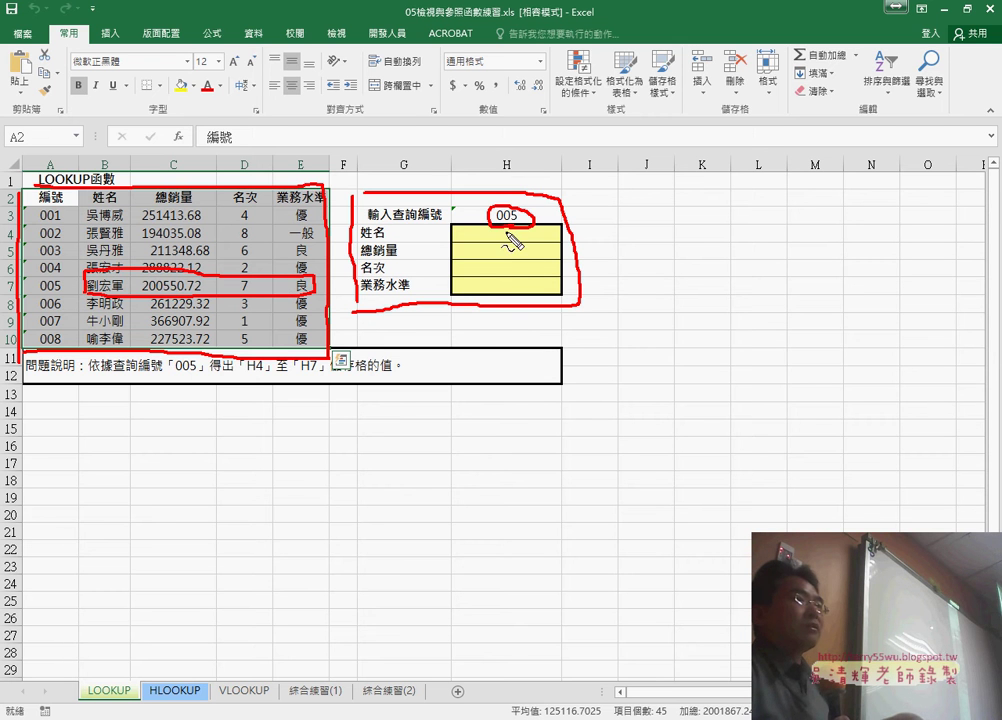
mouse_move(508, 228)
left_mouse_down()
mouse_move(507, 272)
mouse_move(514, 262)
left_mouse_up()
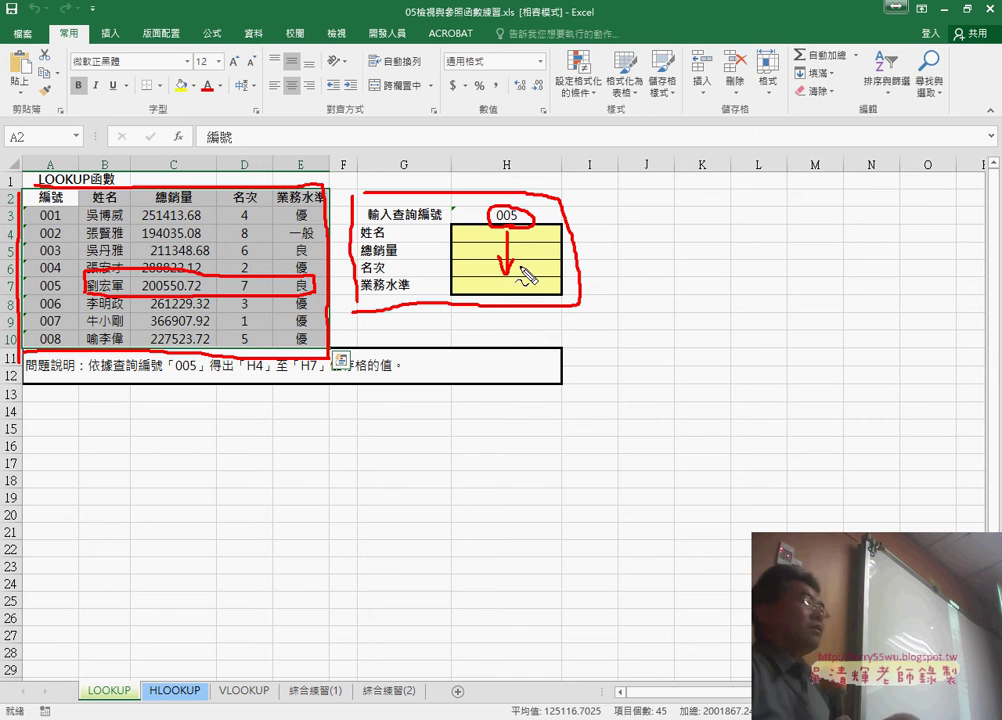
mouse_move(62, 272)
left_mouse_down()
mouse_move(36, 292)
mouse_move(64, 274)
left_mouse_up()
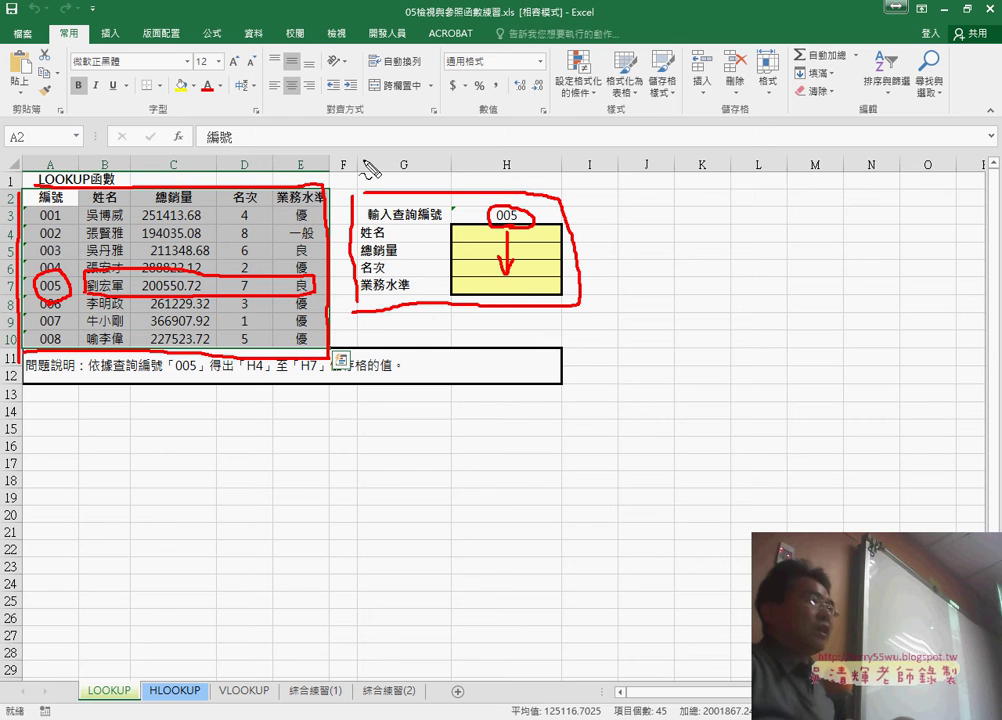
left_click_drag(344, 140, 333, 512)
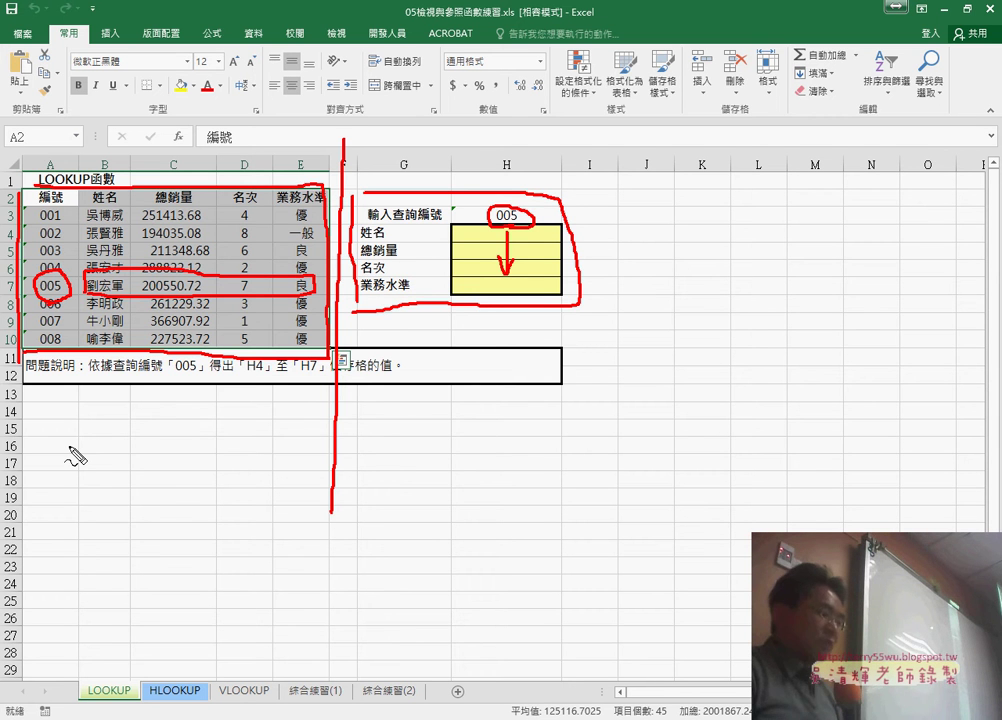
key("Escape")
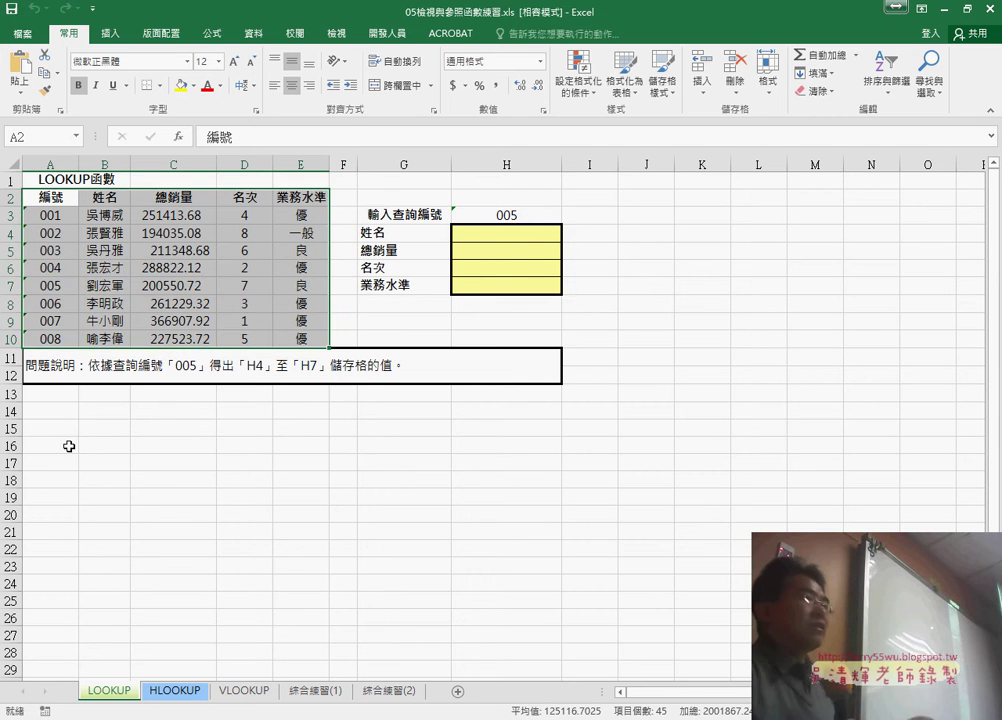
Select cell H4 and bring up the Insert Function dialog
left_click(490, 234)
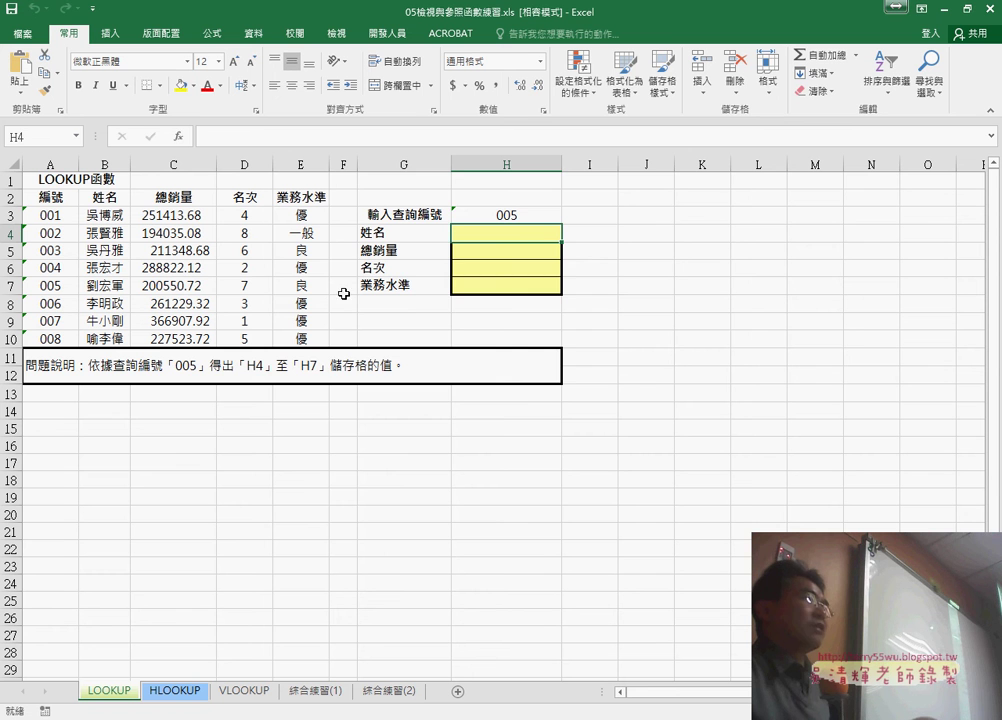
left_click(179, 137)
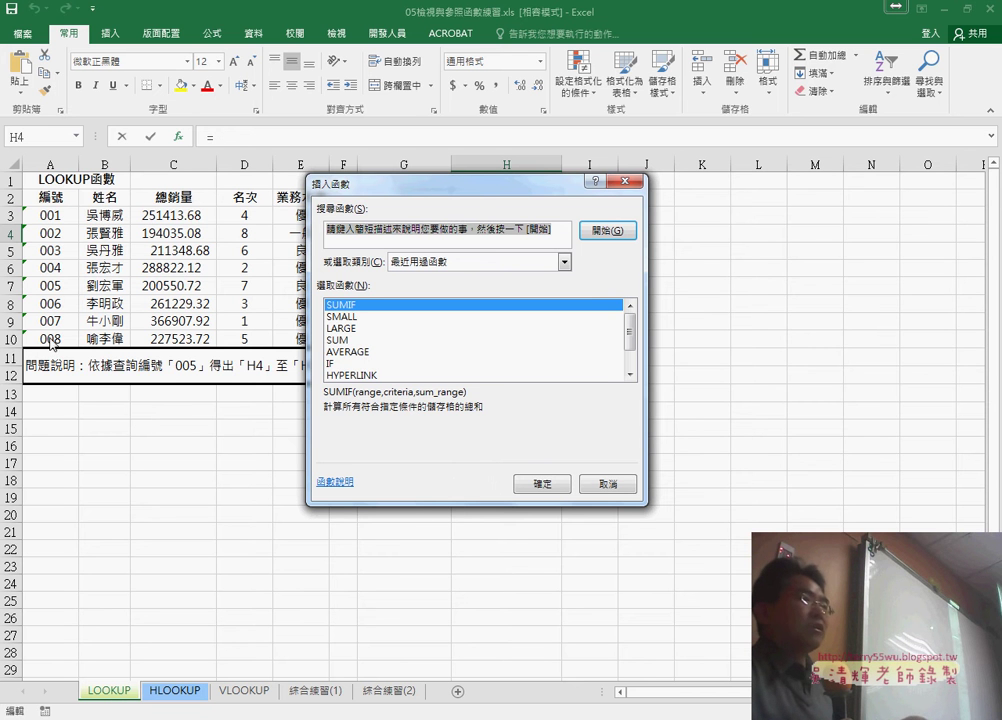
Choose LOOKUP from the 檢視與參照 category and pick its lookup_value, lookup_vector, result_vector form
left_click_drag(466, 198, 462, 305)
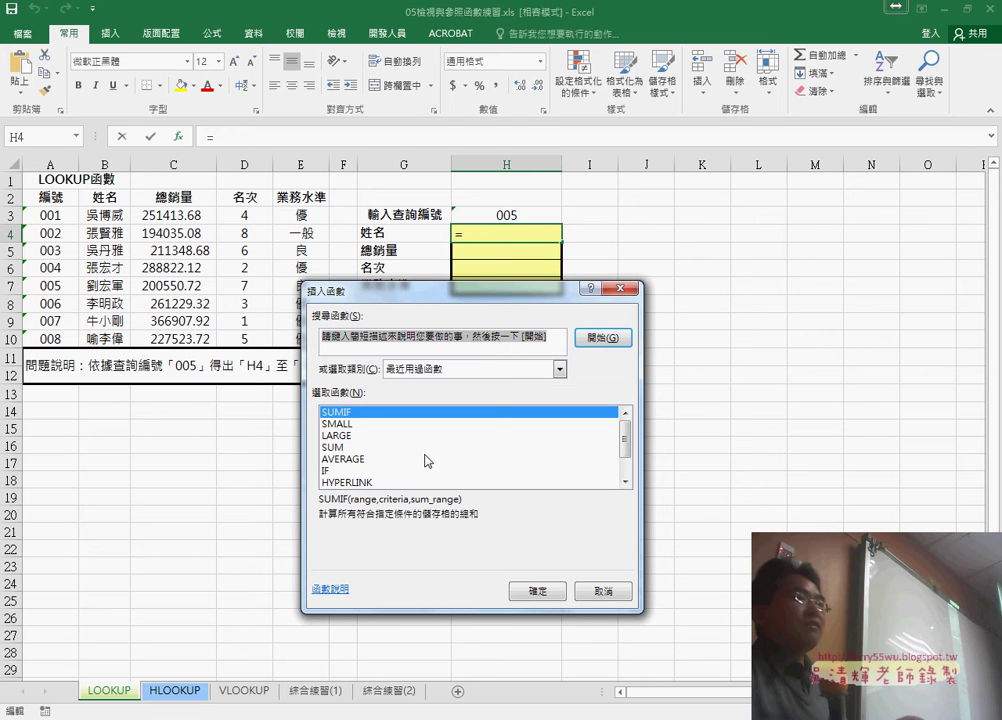
left_click(471, 373)
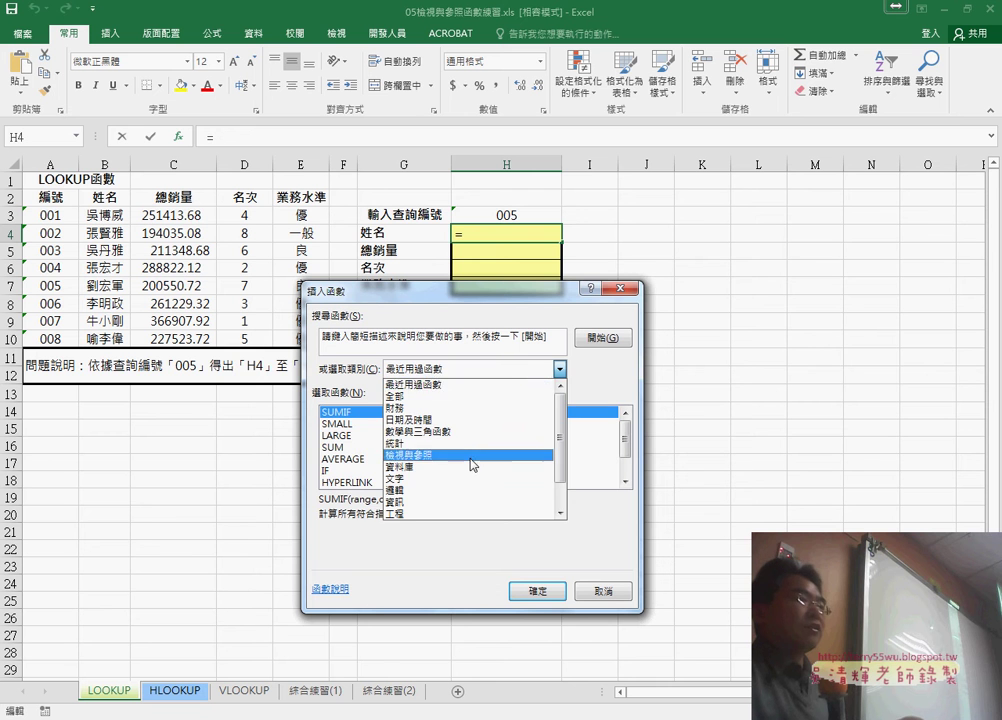
left_click(472, 511)
left_click_drag(626, 437, 627, 453)
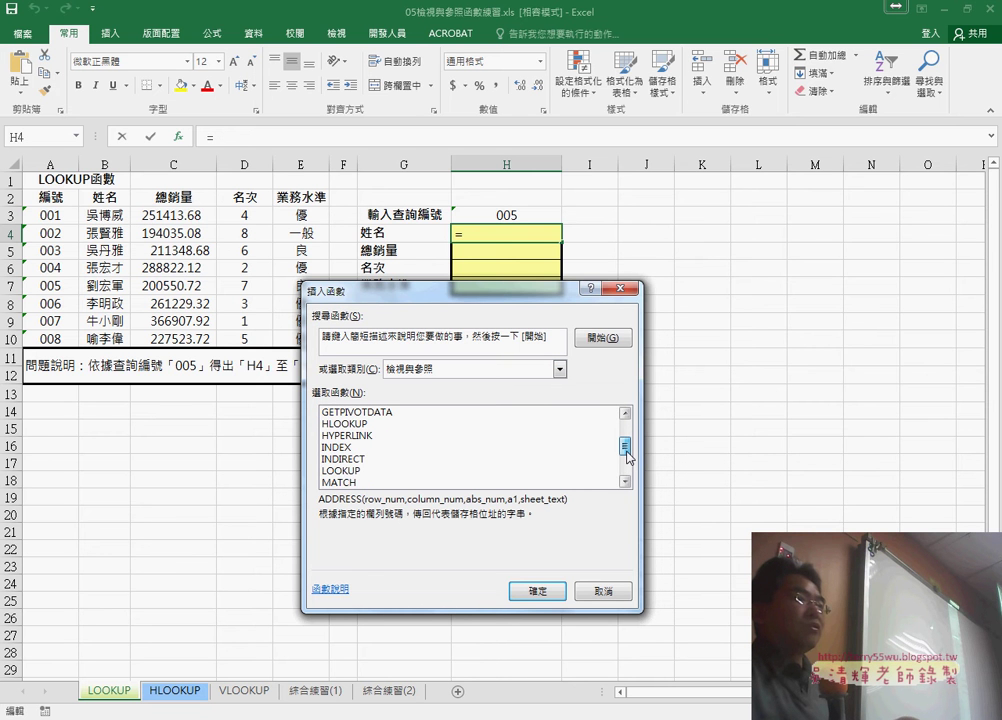
left_click(350, 447)
left_click(352, 459)
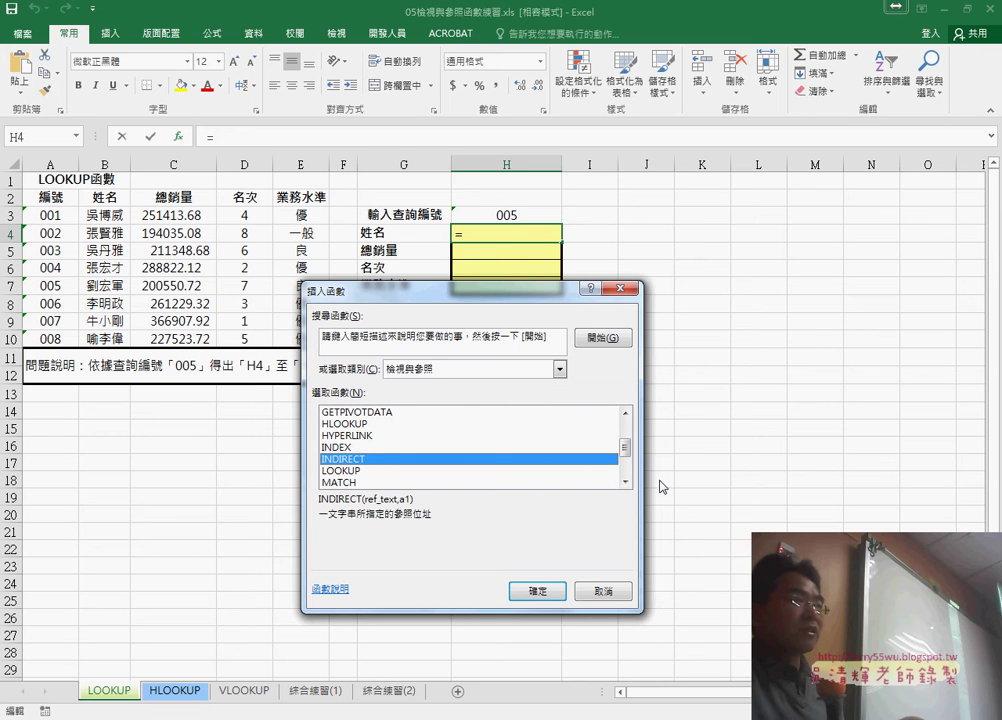
left_click(365, 471)
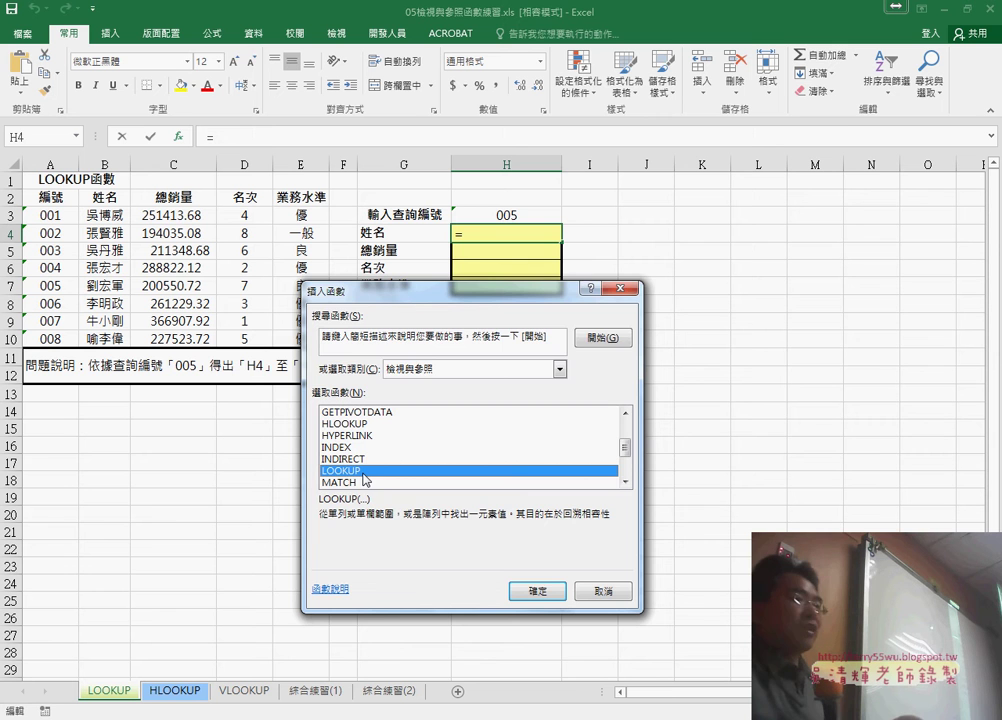
left_click(537, 590)
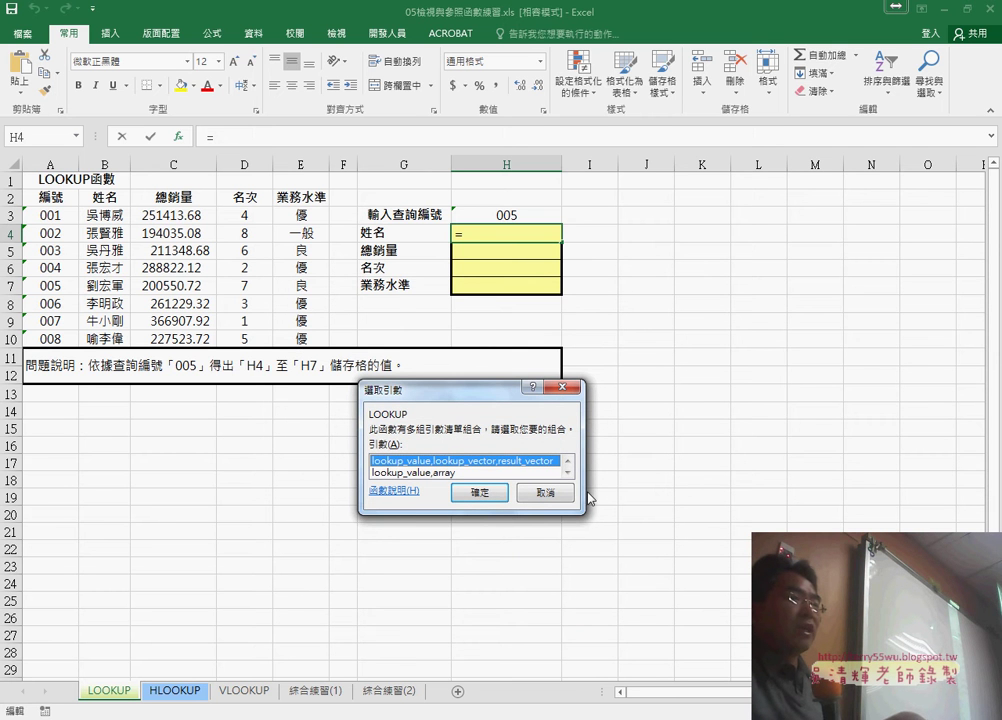
left_click(489, 473)
left_click(568, 461)
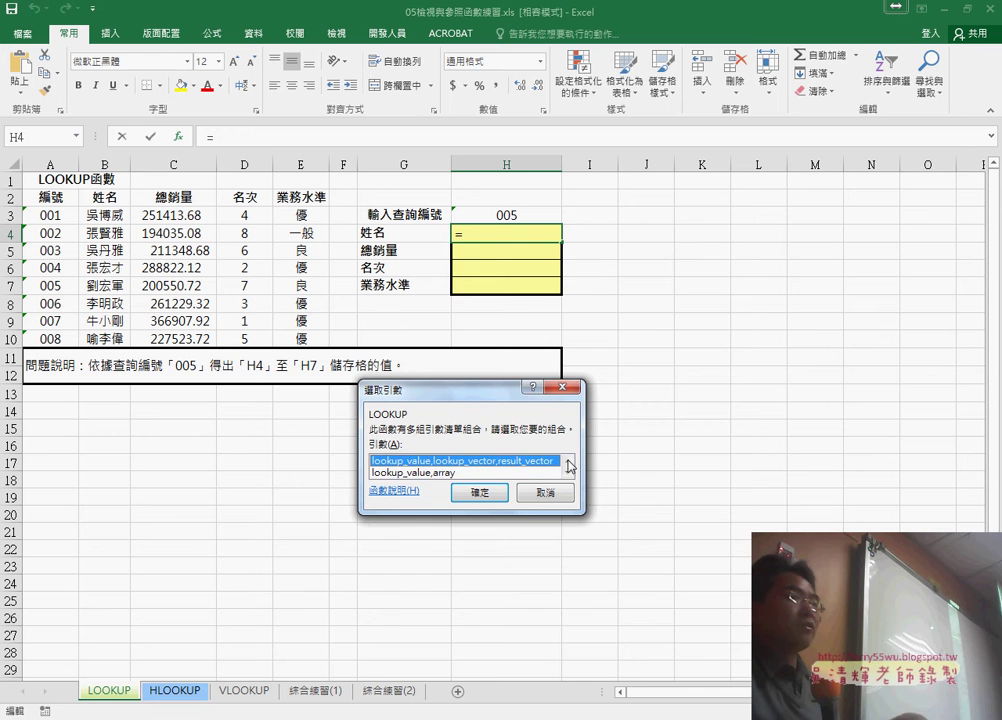
Set H4's LOOKUP lookup value to H3 and lookup vector to A3:A10
left_click(480, 494)
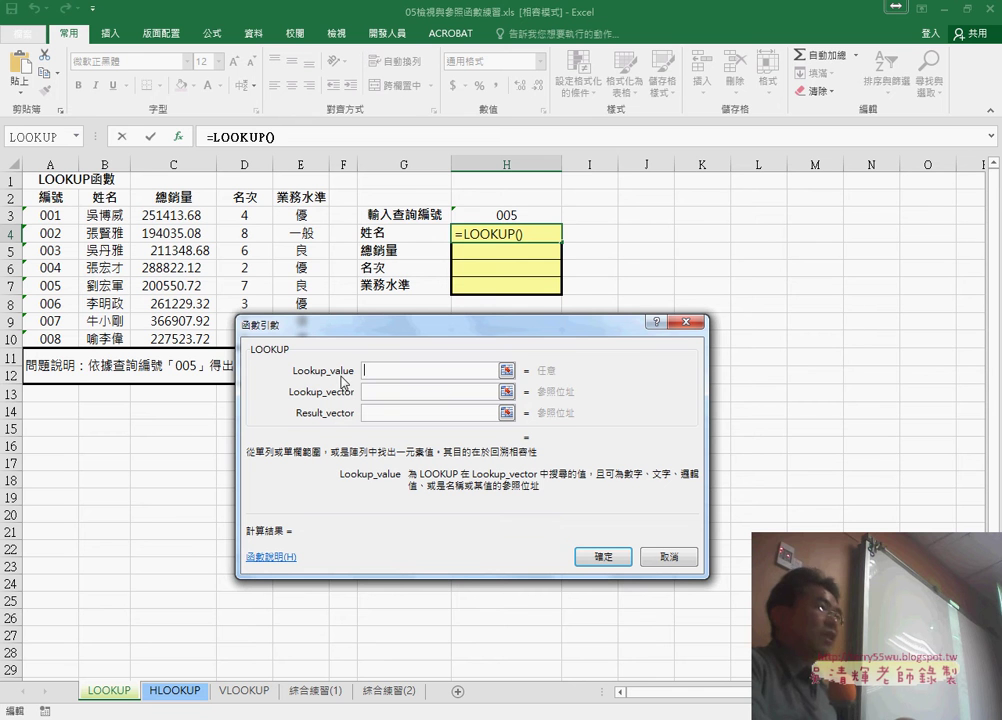
left_click(524, 218)
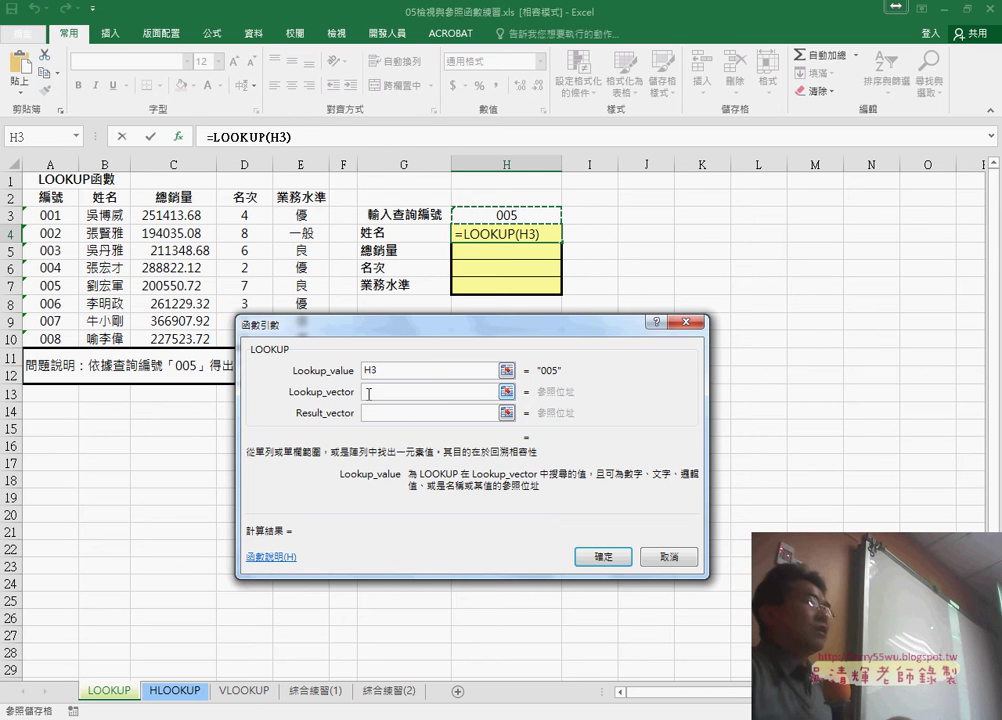
left_click(399, 391)
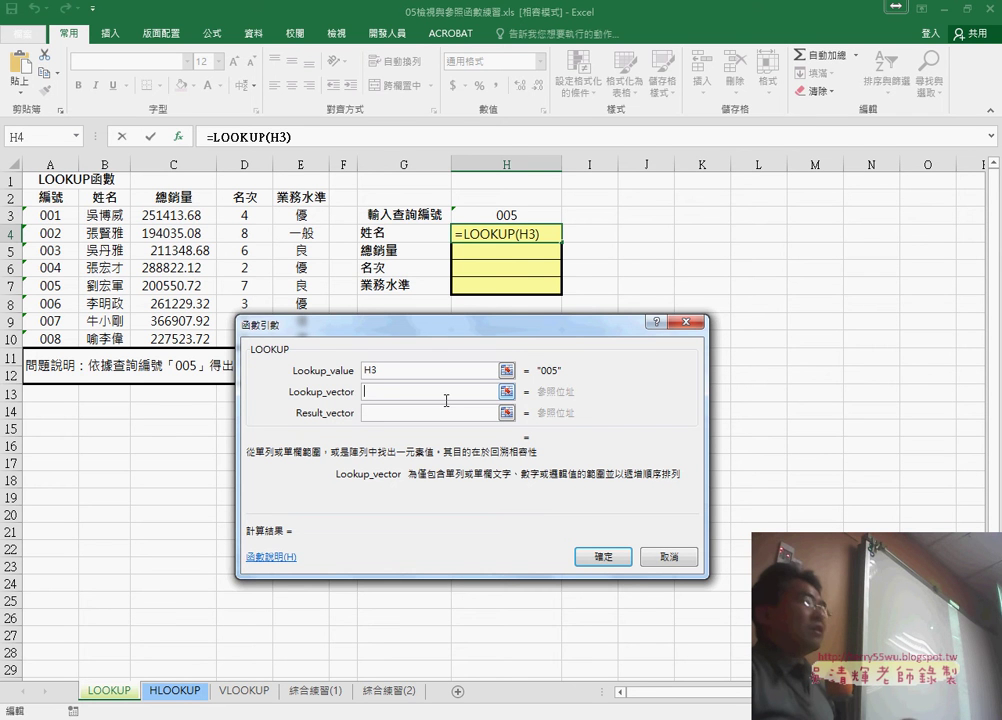
left_click_drag(42, 215, 42, 338)
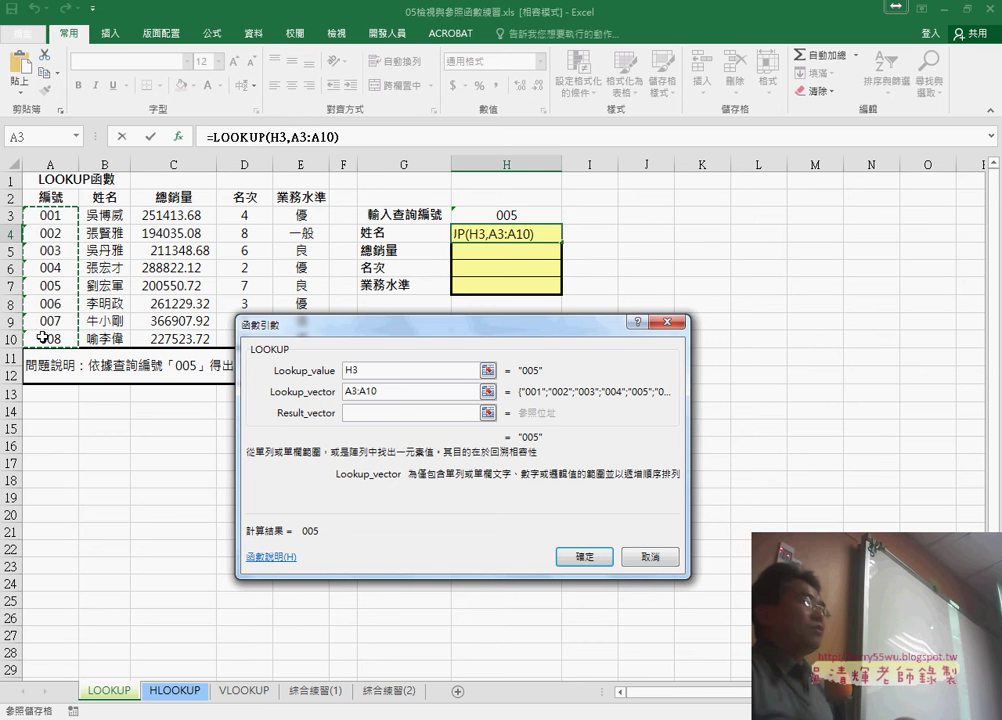
Set the result vector to the names column B3:B10
left_click(355, 414)
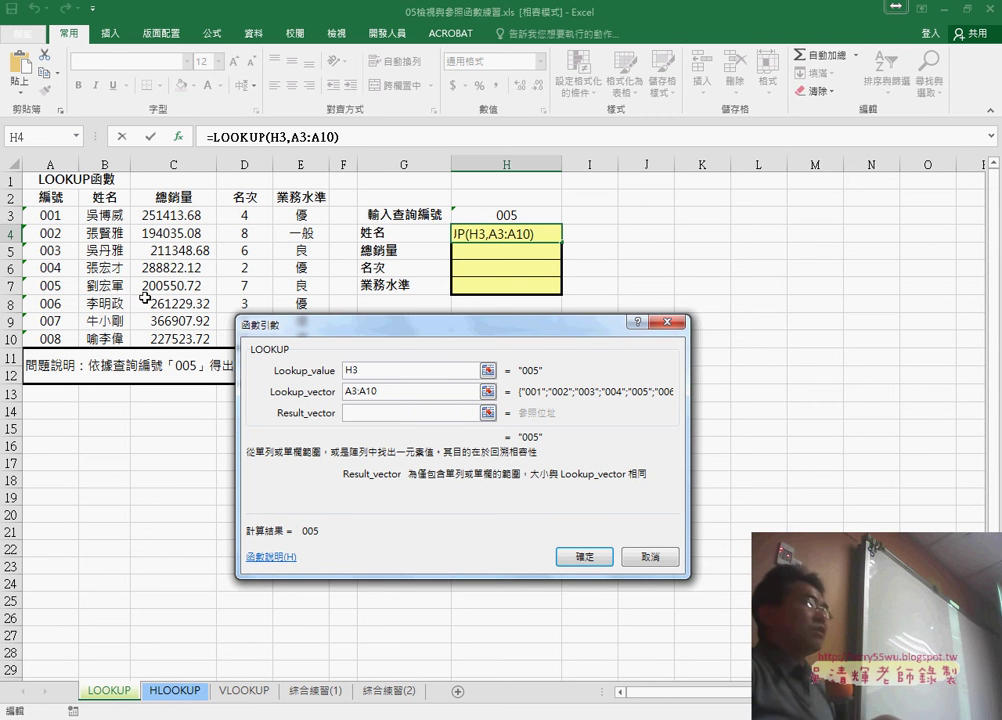
mouse_move(313, 331)
left_mouse_down()
mouse_move(336, 297)
mouse_move(468, 338)
left_mouse_up()
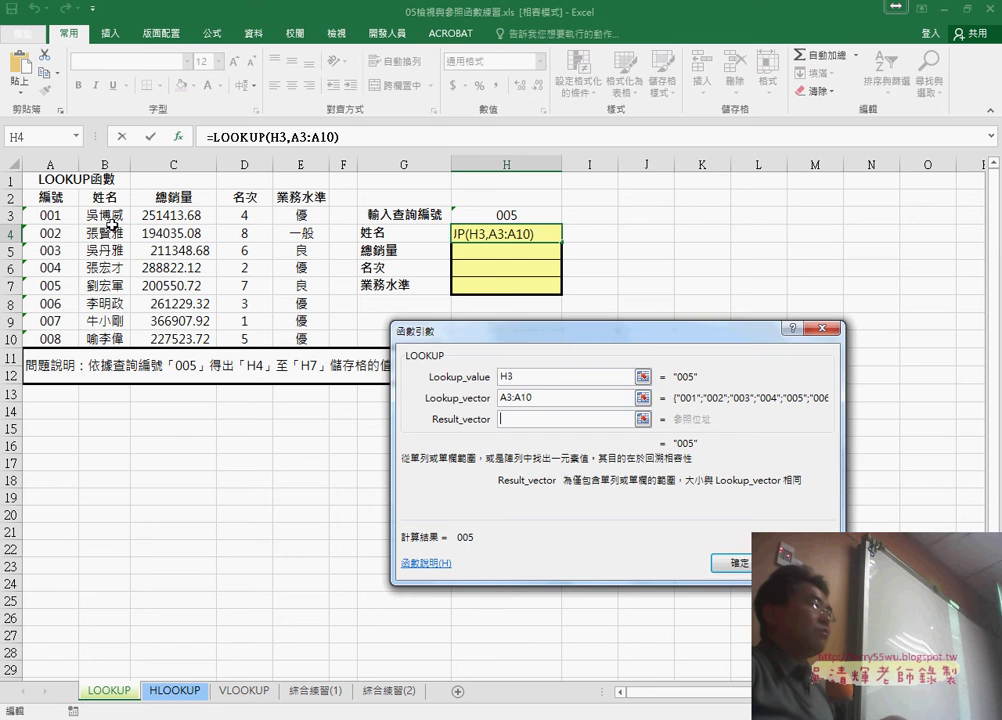
left_click_drag(112, 218, 110, 339)
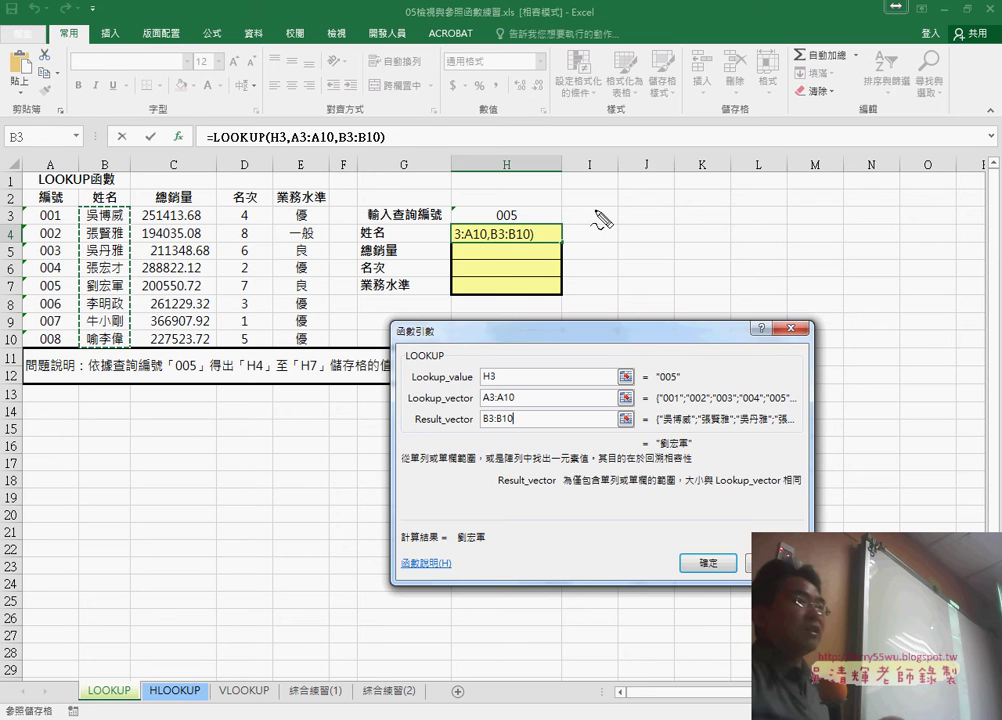
Annotate ID 005, the ID column and the names column in red, then clear the marks
left_click_drag(503, 228, 518, 236)
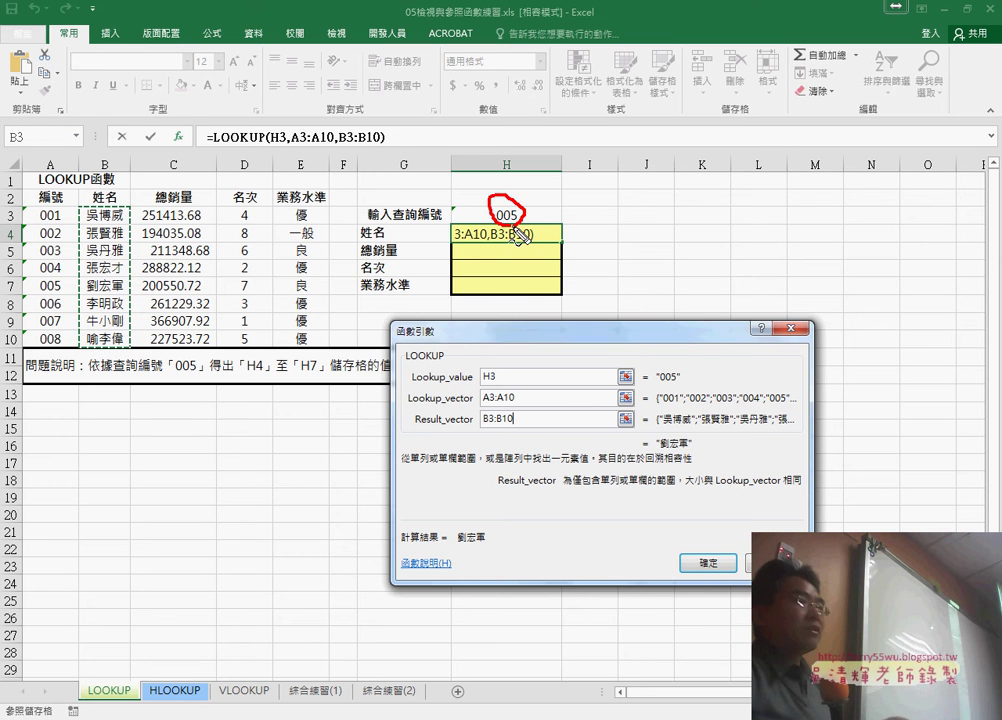
left_click_drag(44, 364, 25, 350)
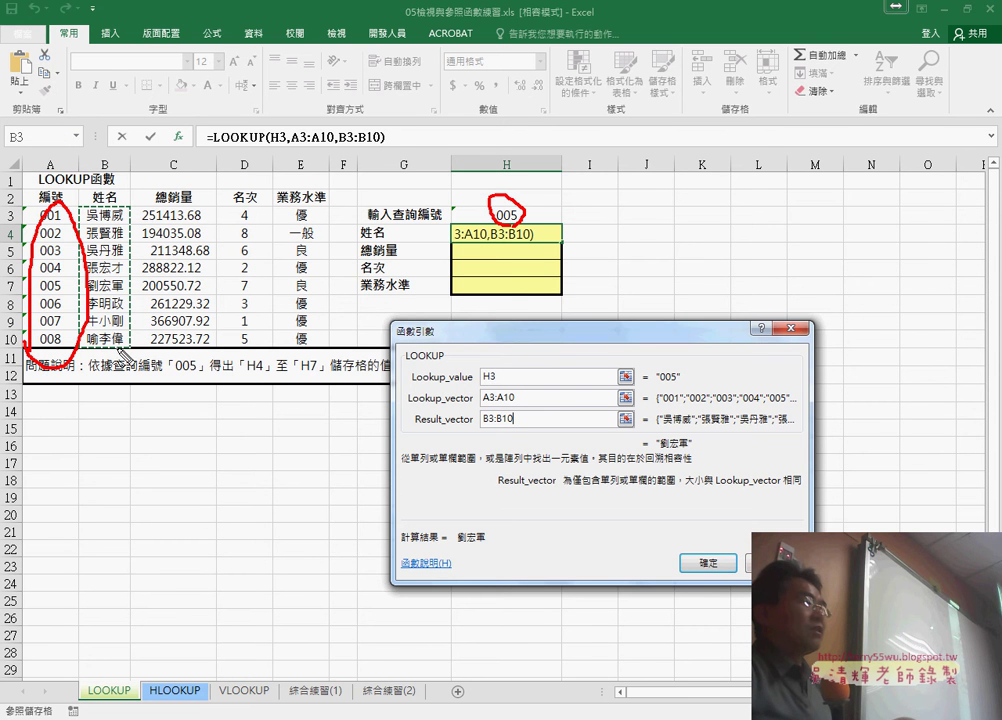
left_click_drag(100, 352, 115, 290)
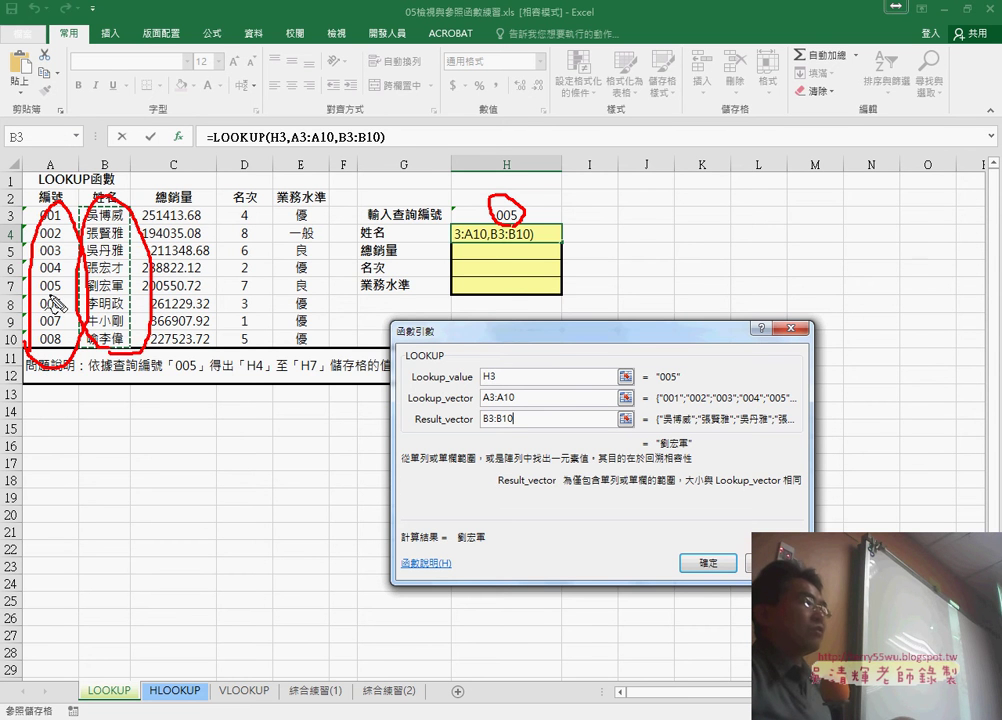
mouse_move(40, 296)
left_mouse_down()
mouse_move(120, 305)
mouse_move(455, 233)
mouse_move(523, 243)
left_mouse_up()
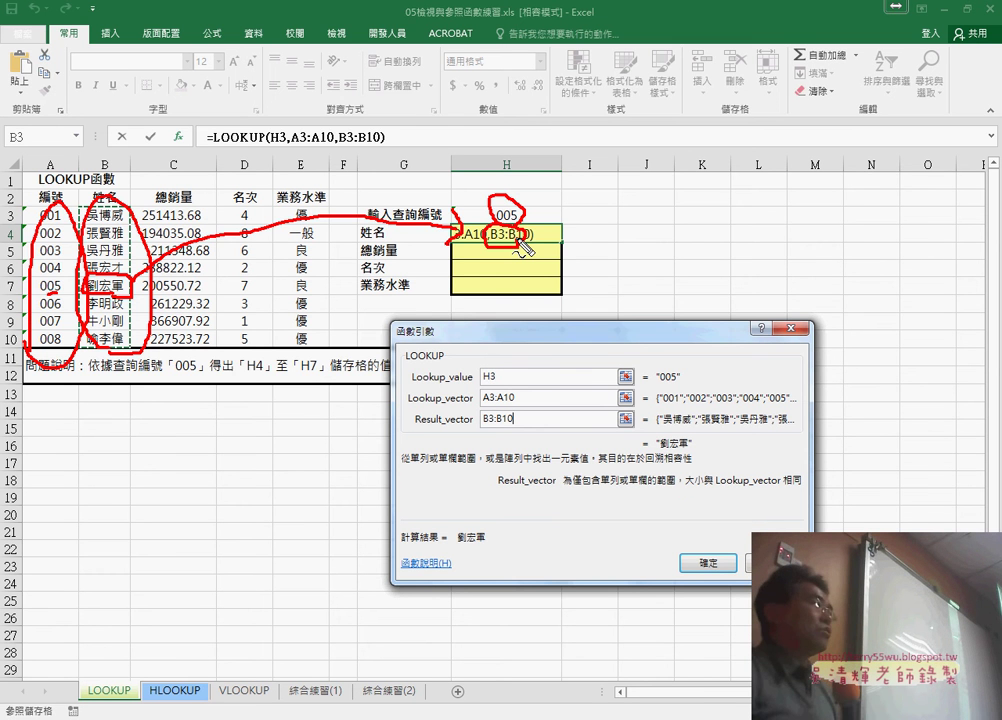
key("Escape")
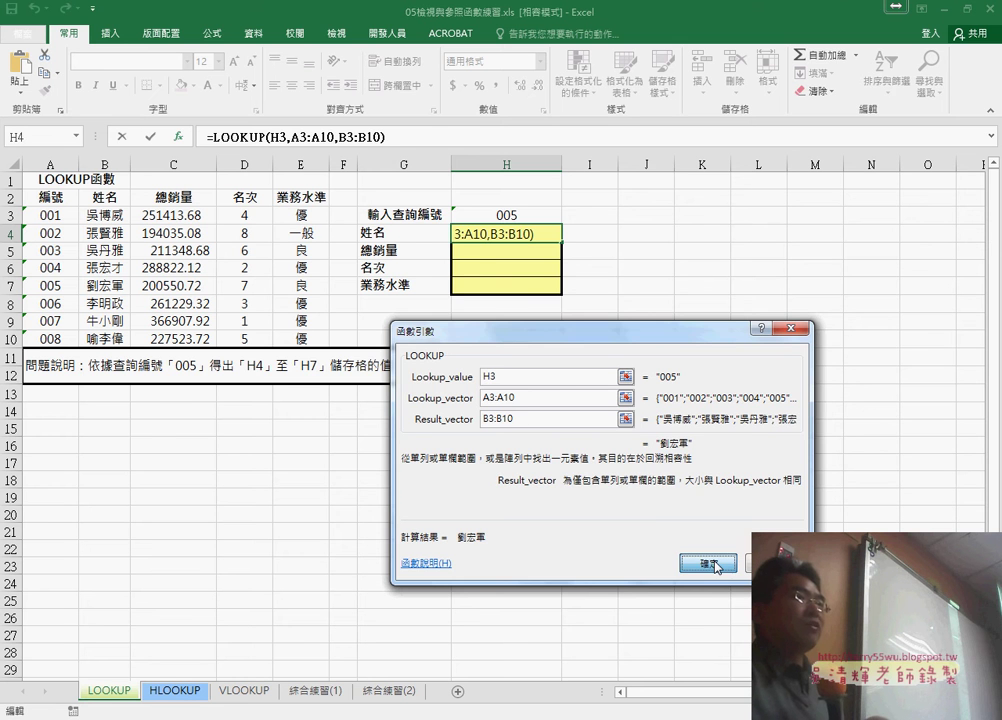
left_click(708, 563)
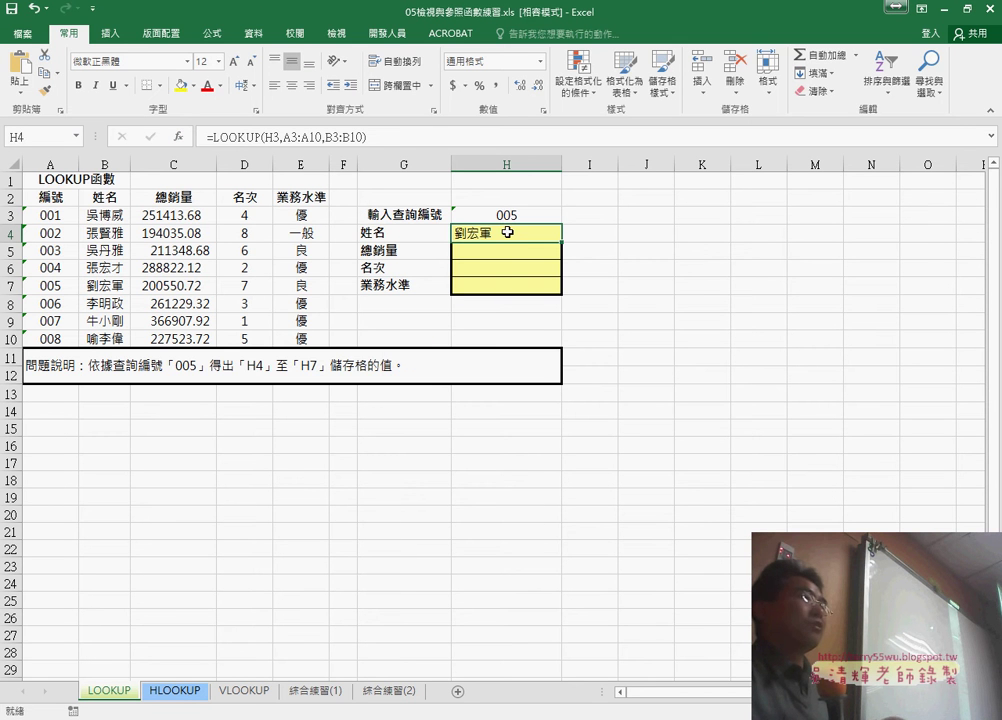
left_click(291, 86)
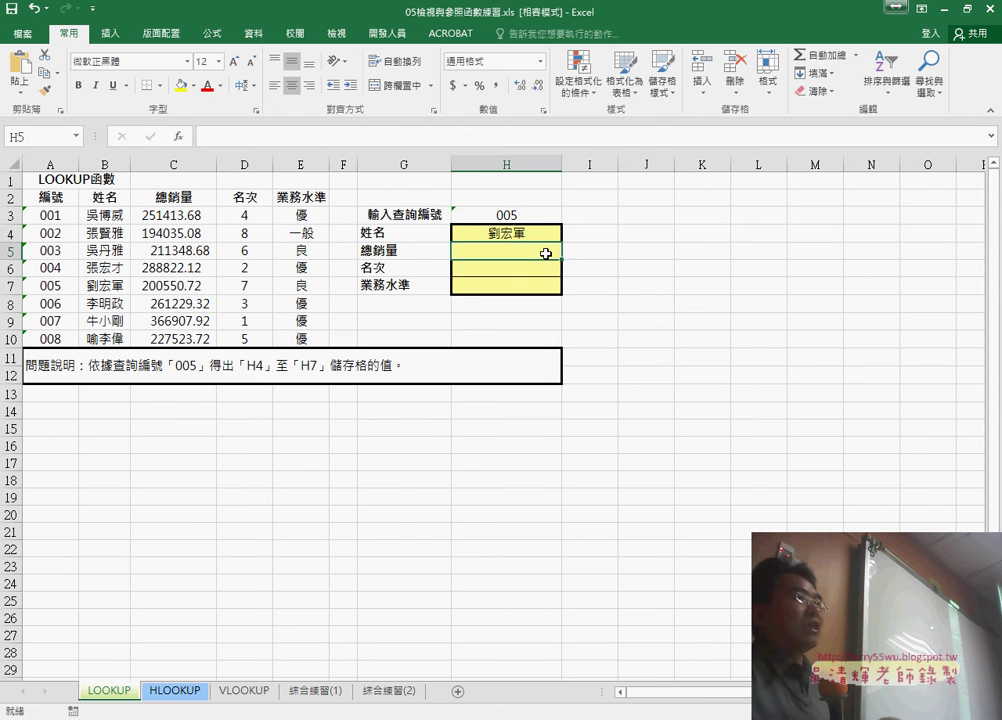
left_click(330, 138)
triple_click(330, 137)
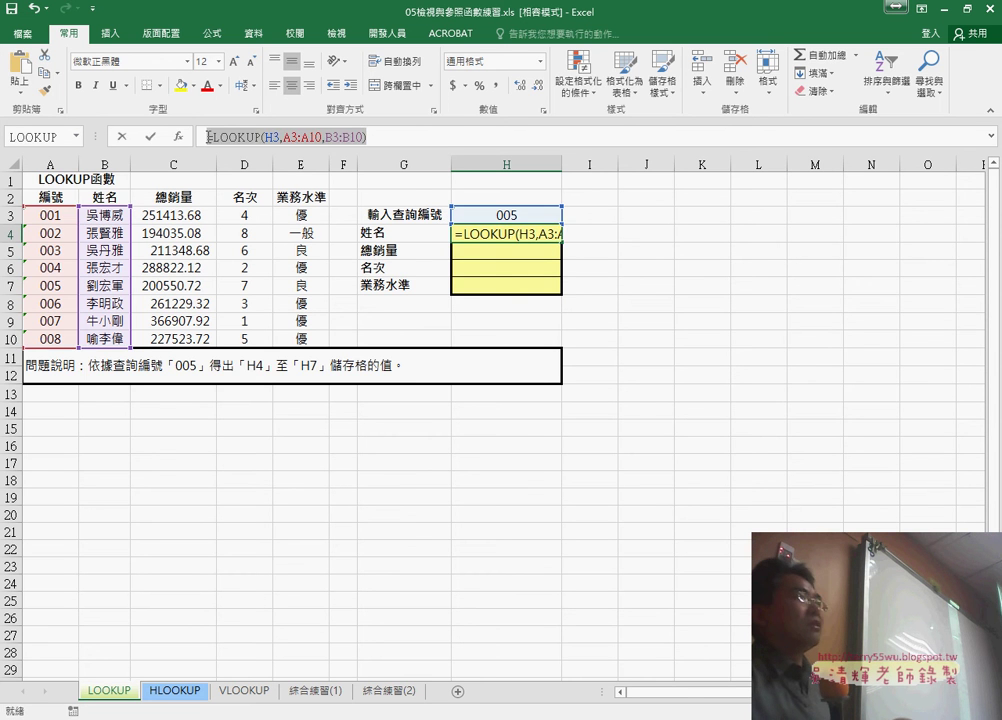
right_click(253, 133)
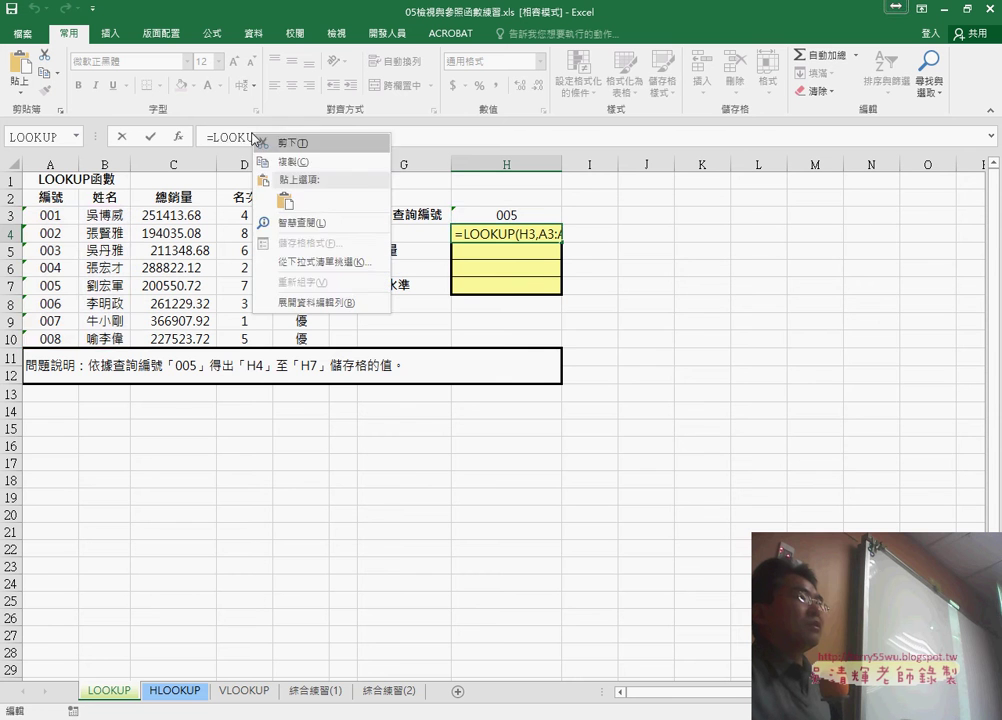
left_click(280, 161)
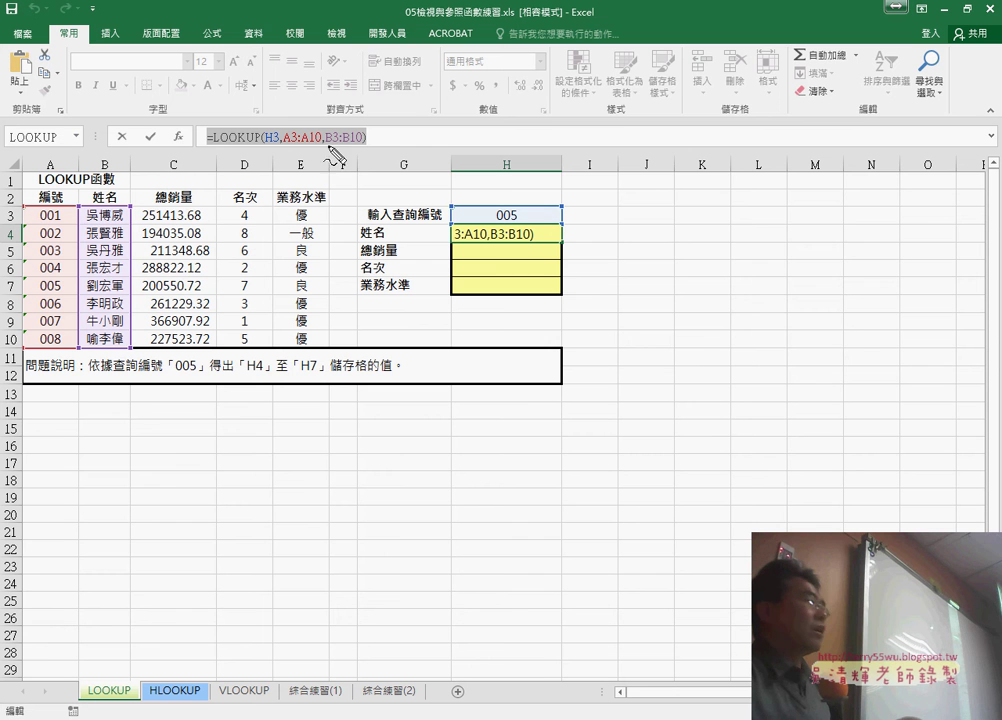
Copy the LOOKUP formula text from the formula bar, leave H4 unchanged, and select H5
left_click_drag(328, 146, 363, 147)
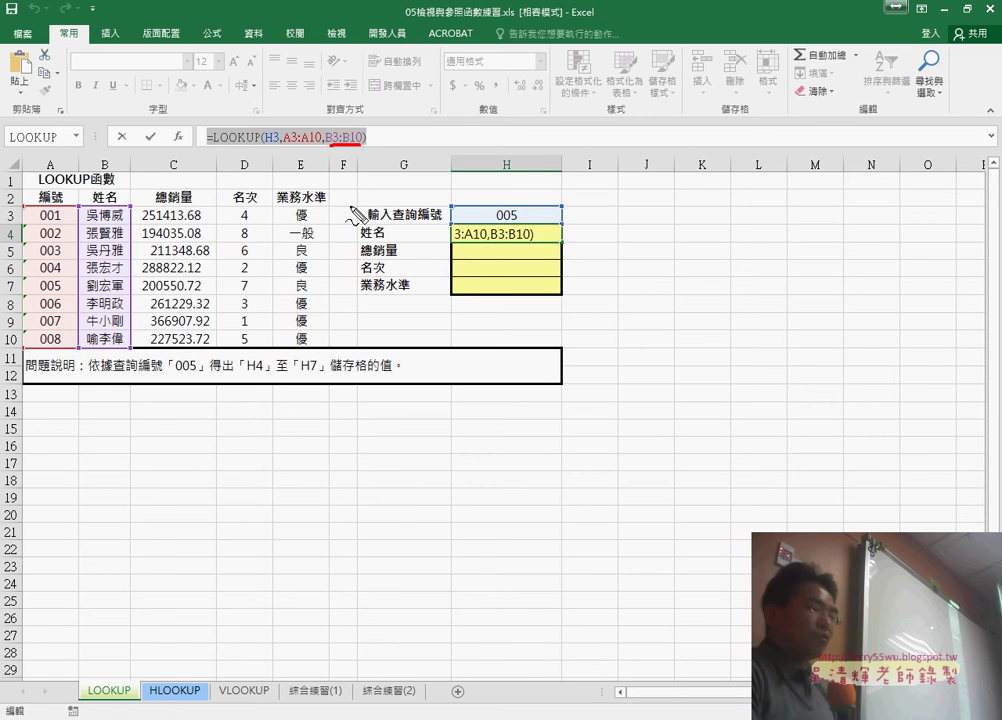
key("shift+Home")
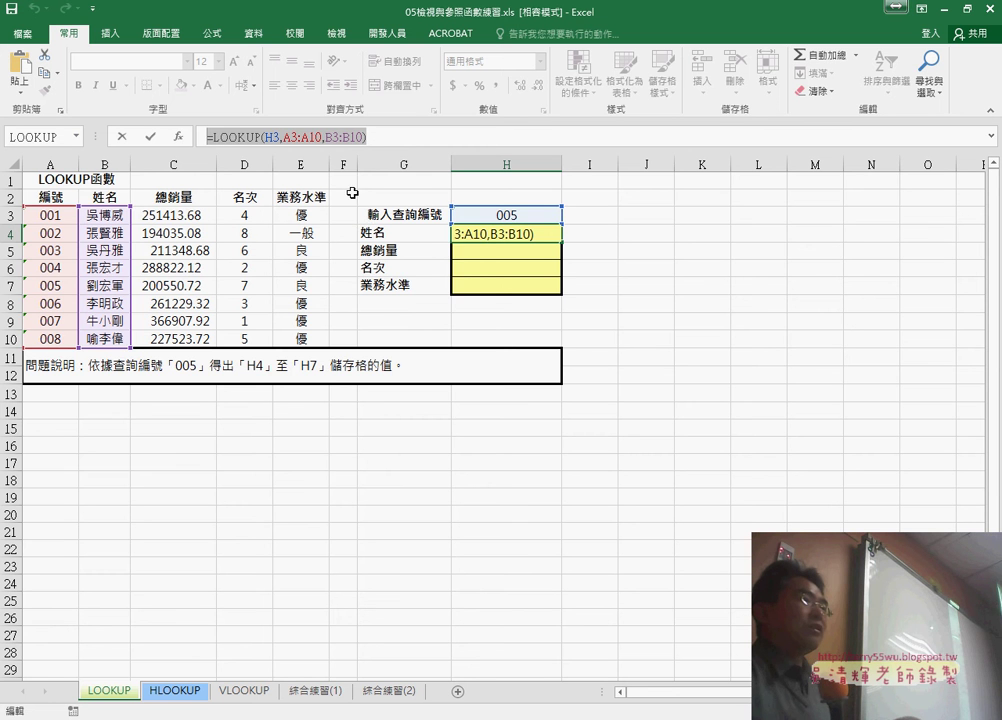
right_click(360, 138)
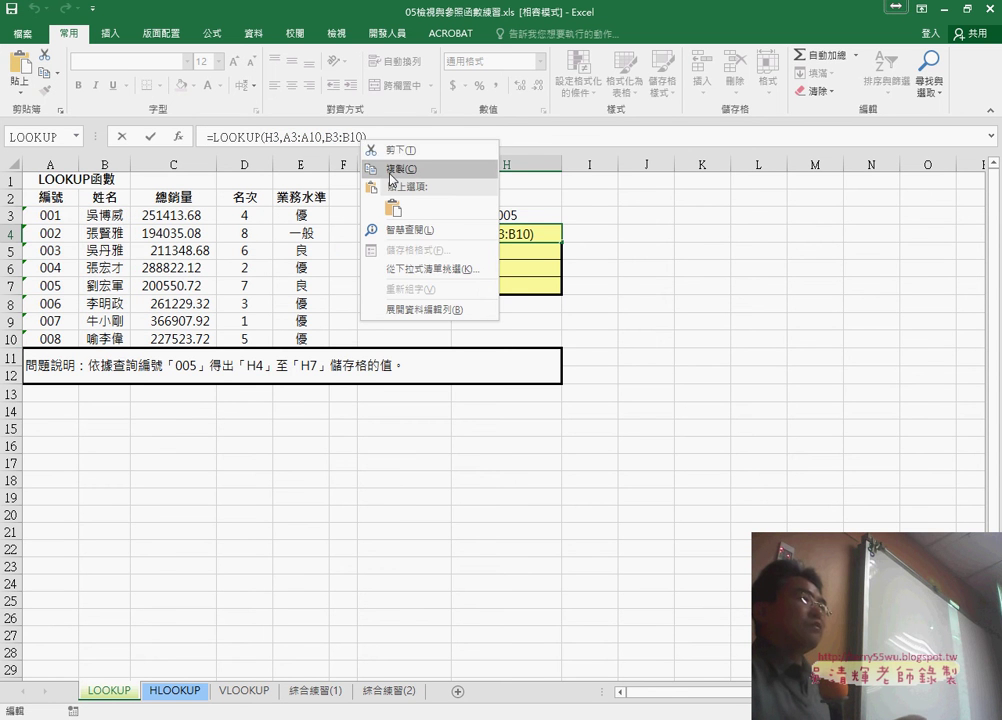
left_click(391, 172)
left_click(120, 140)
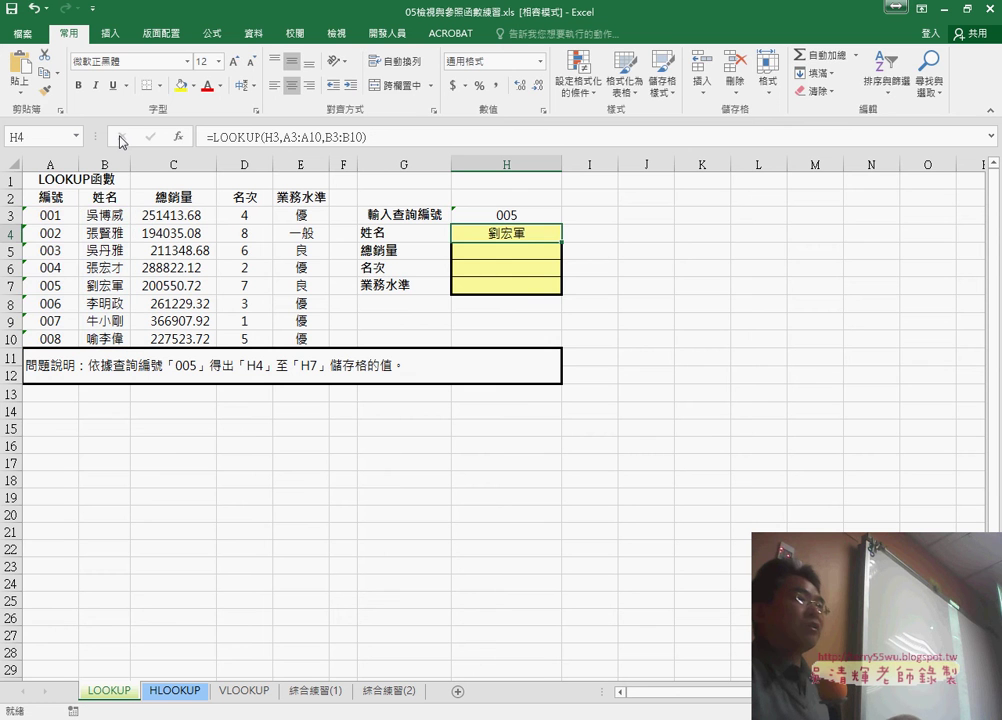
left_click(523, 250)
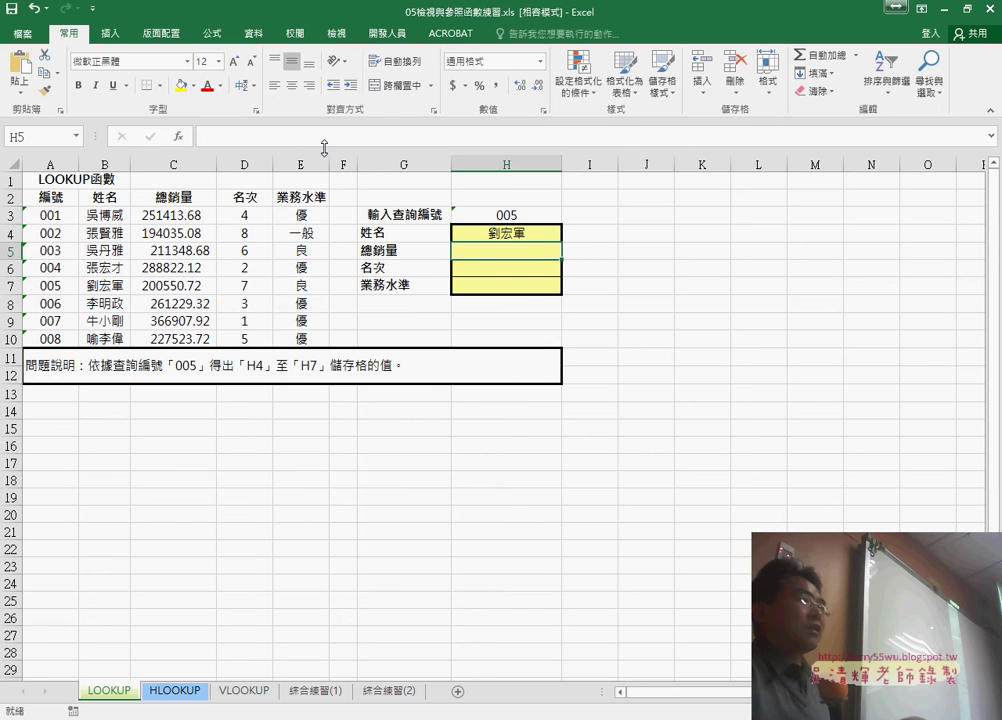
Paste the LOOKUP formula into H5 with result range C3:C10, returning 200550.72
left_click(287, 138)
right_click(287, 143)
left_click(319, 210)
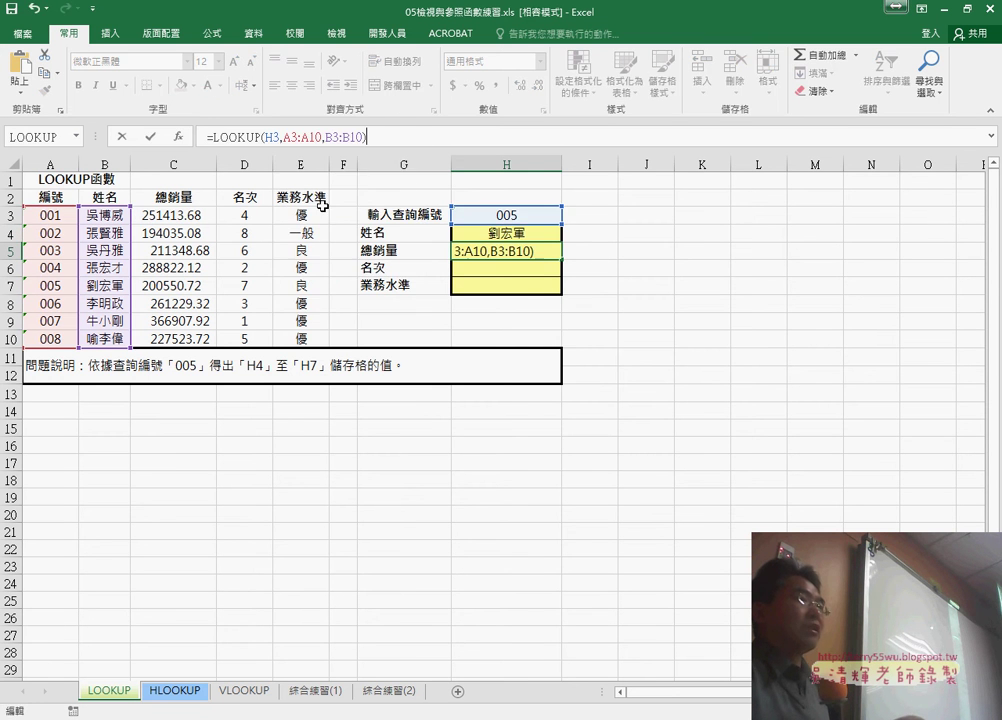
left_click_drag(362, 136, 325, 135)
left_click_drag(178, 213, 178, 338)
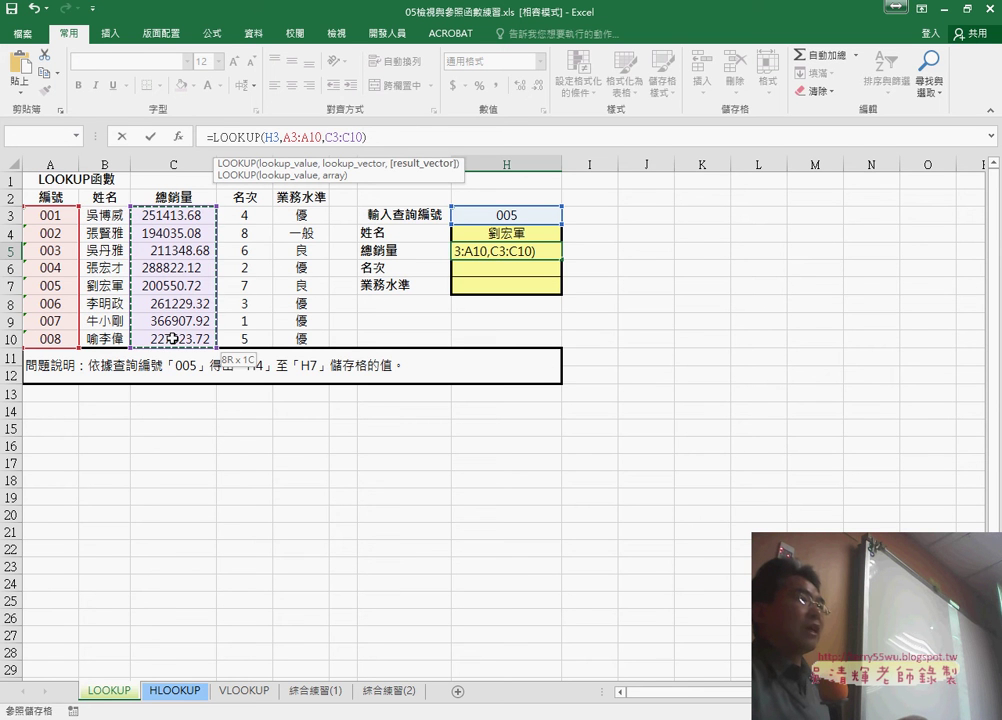
left_click(152, 137)
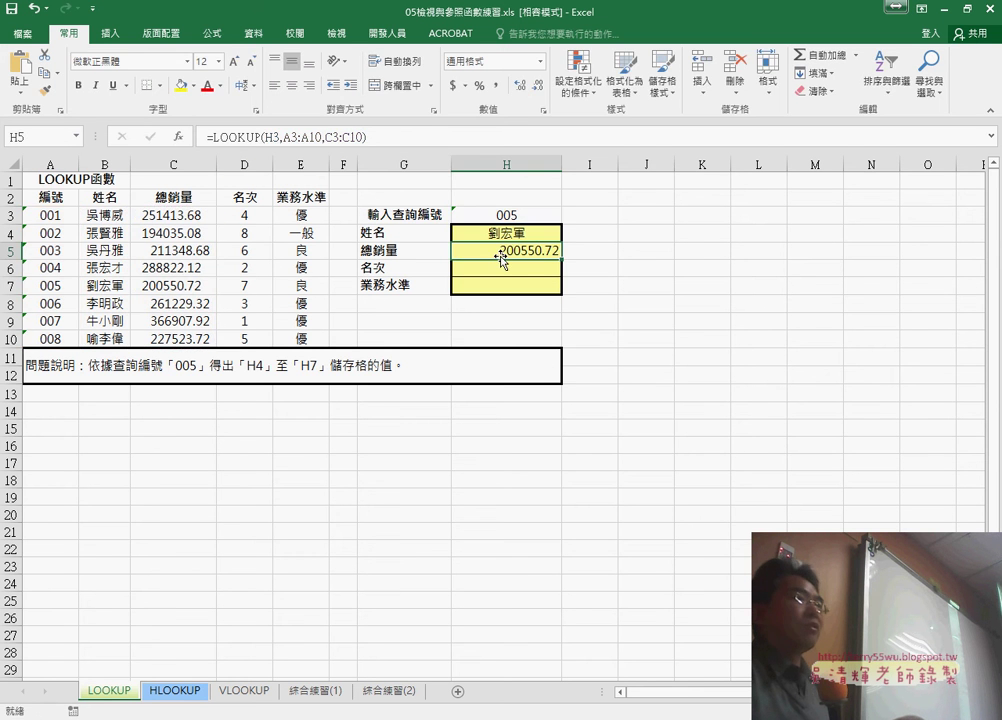
key("Return")
Paste the LOOKUP formula into H6 with result range D3:D10, returning 7
left_click(337, 140)
right_click(337, 140)
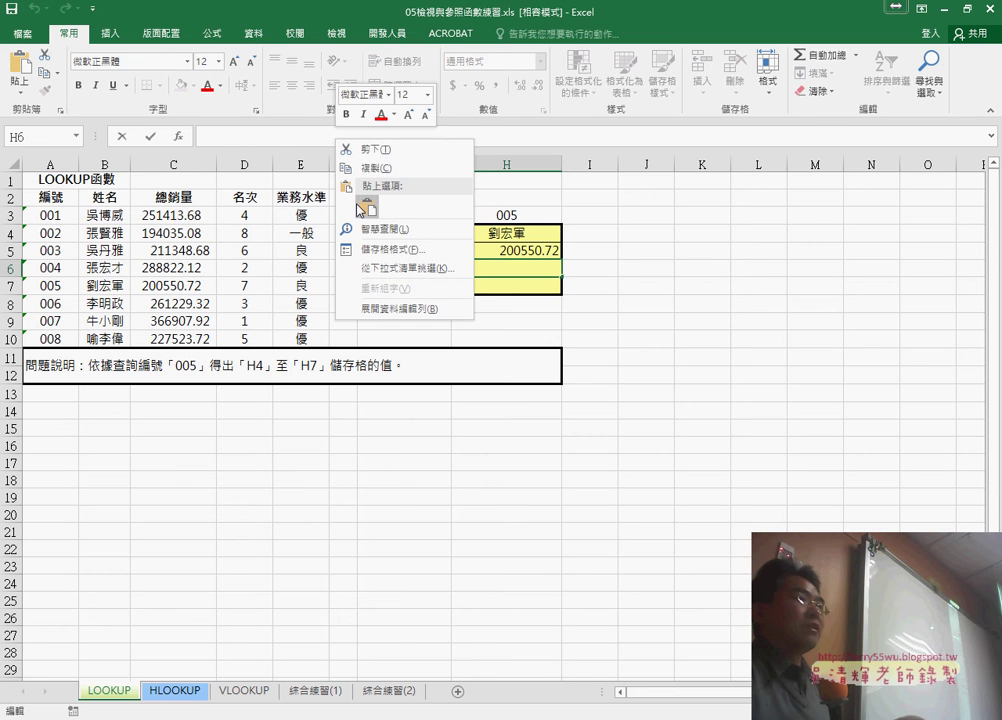
left_click(369, 203)
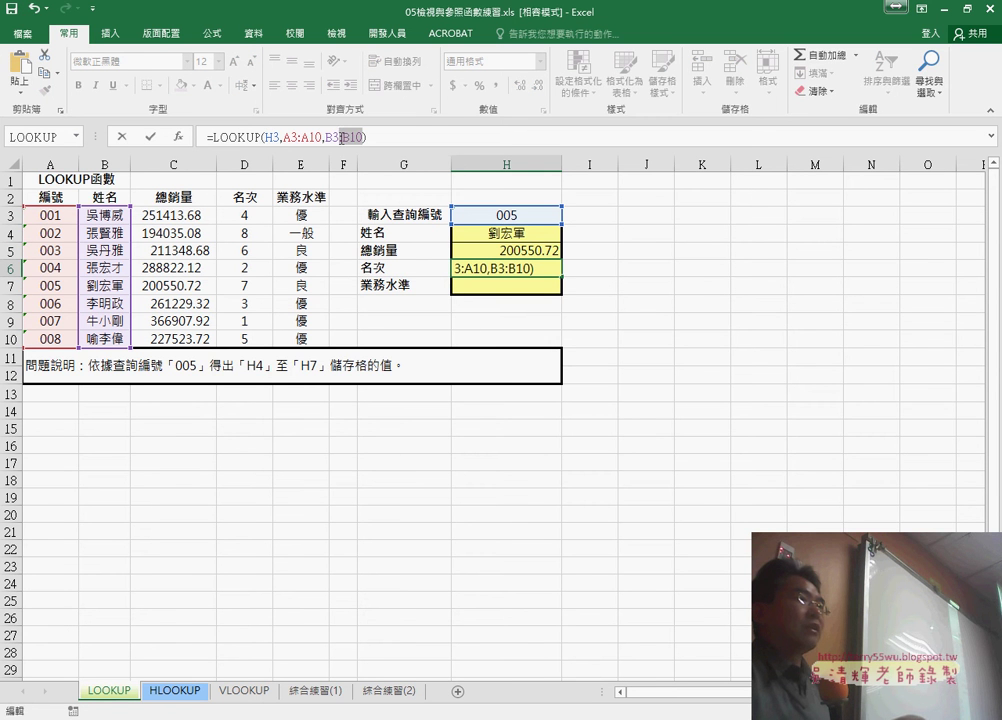
left_click_drag(244, 214, 257, 341)
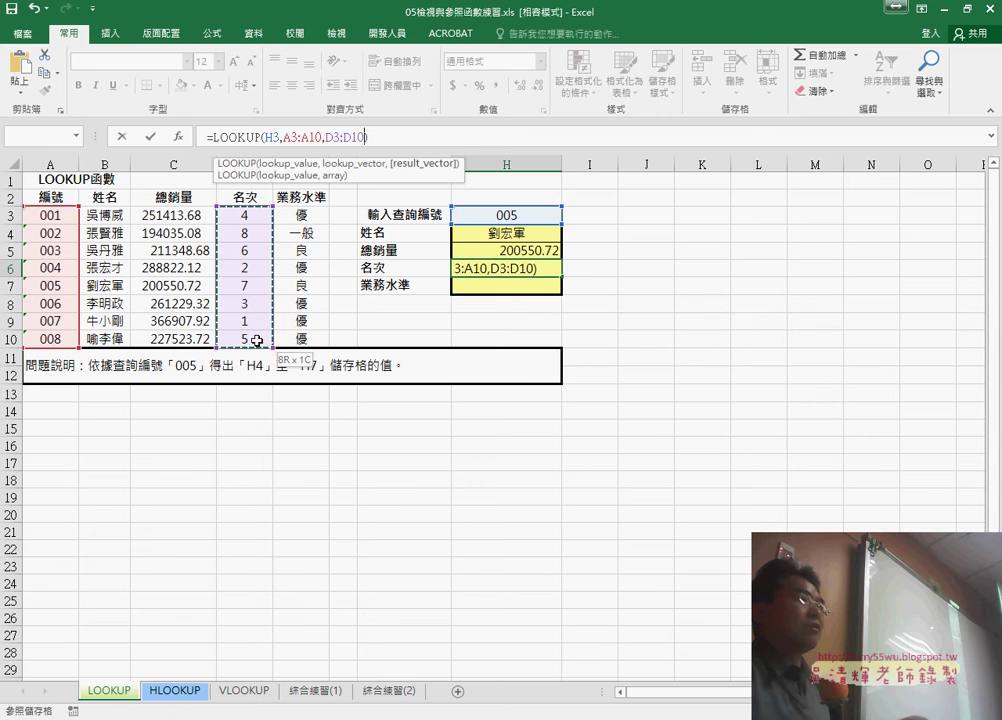
left_click(150, 136)
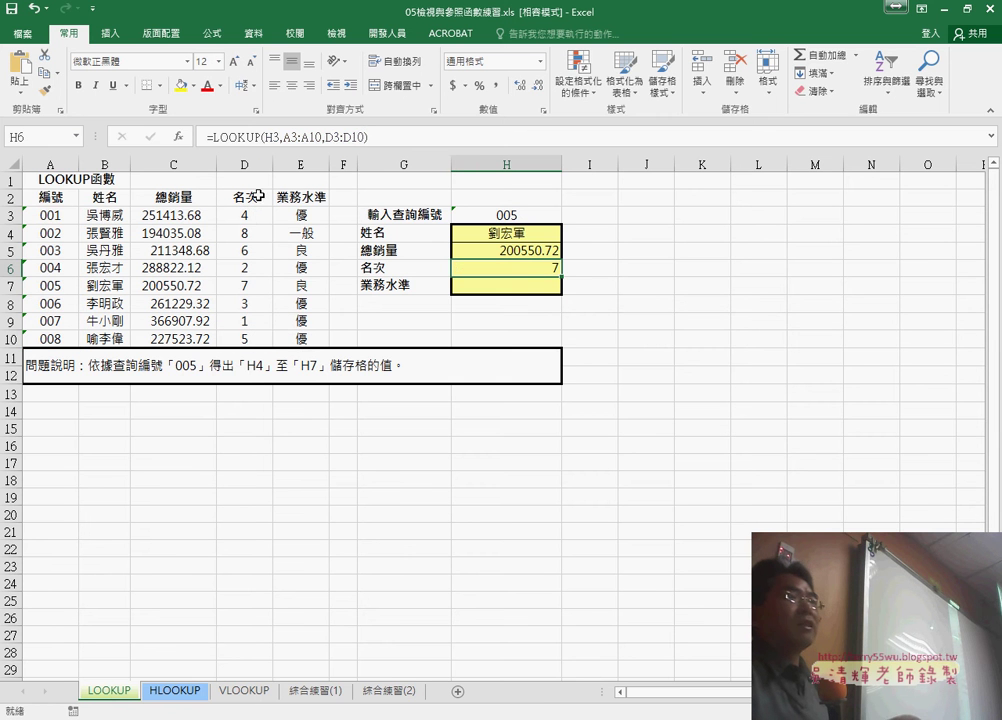
Paste the LOOKUP formula into H7 with result range E3:E10, returning 良
left_click(514, 290)
left_click(298, 140)
right_click(292, 136)
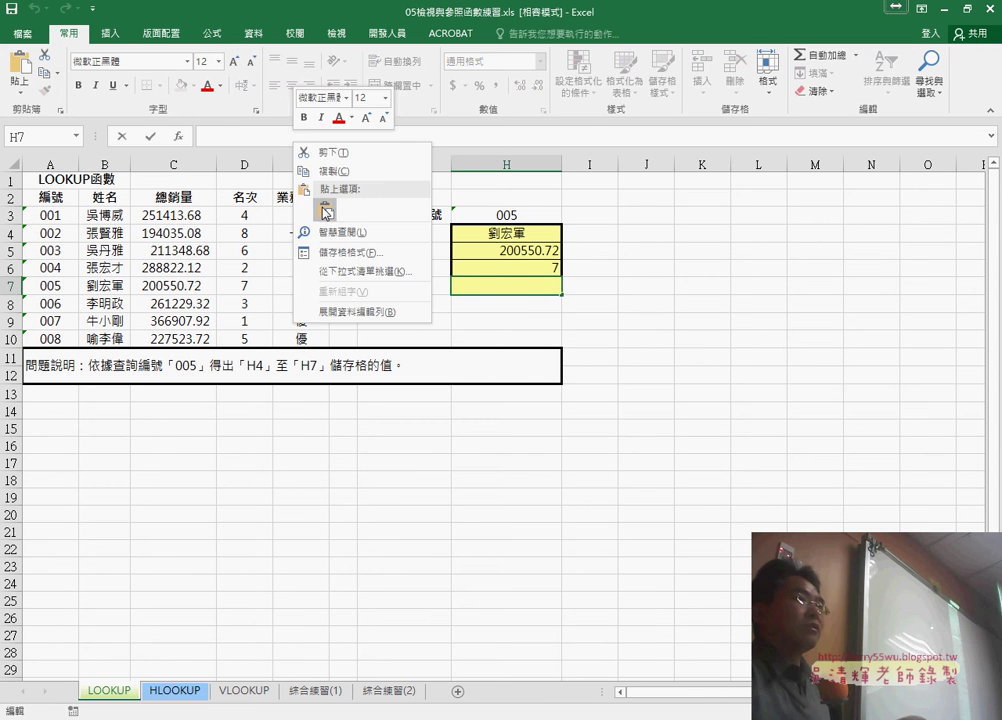
left_click(304, 205)
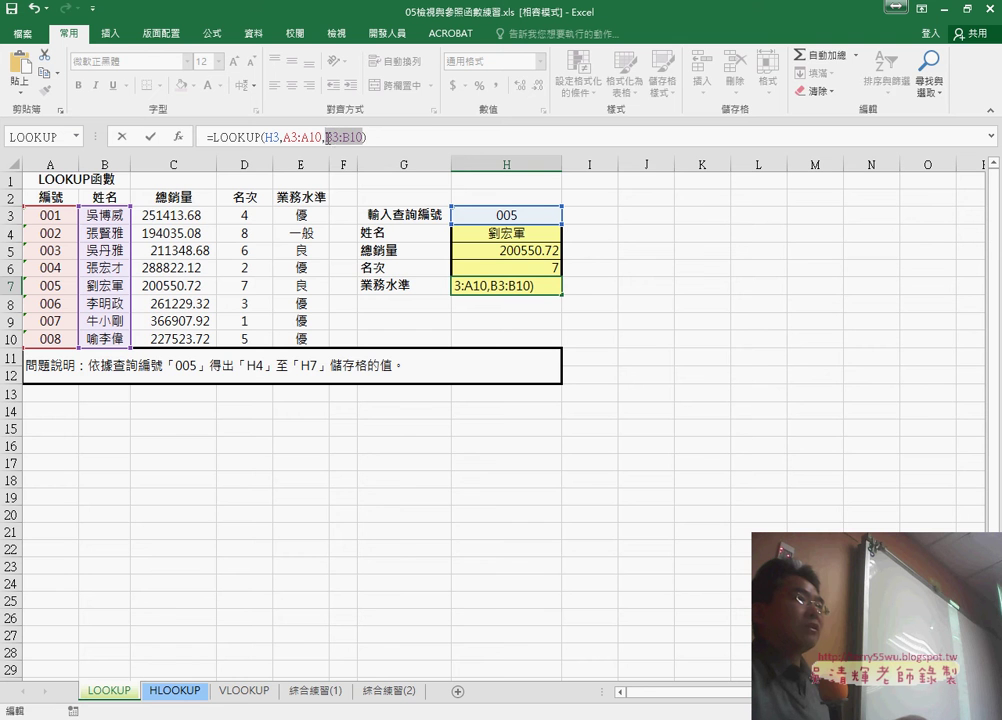
left_click_drag(300, 214, 329, 333)
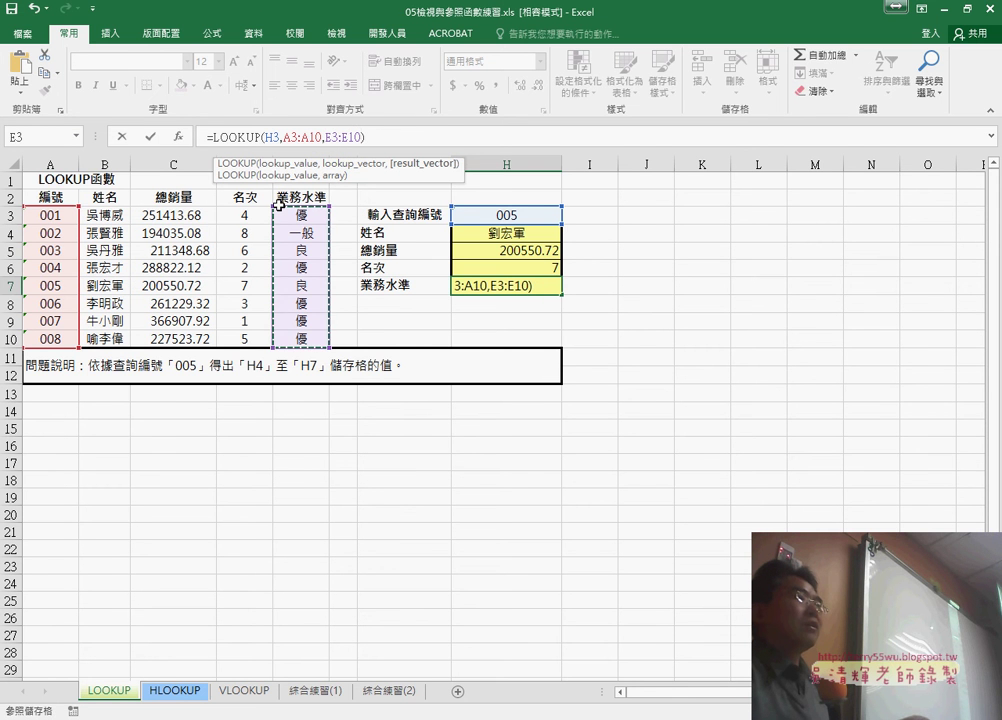
left_click(151, 136)
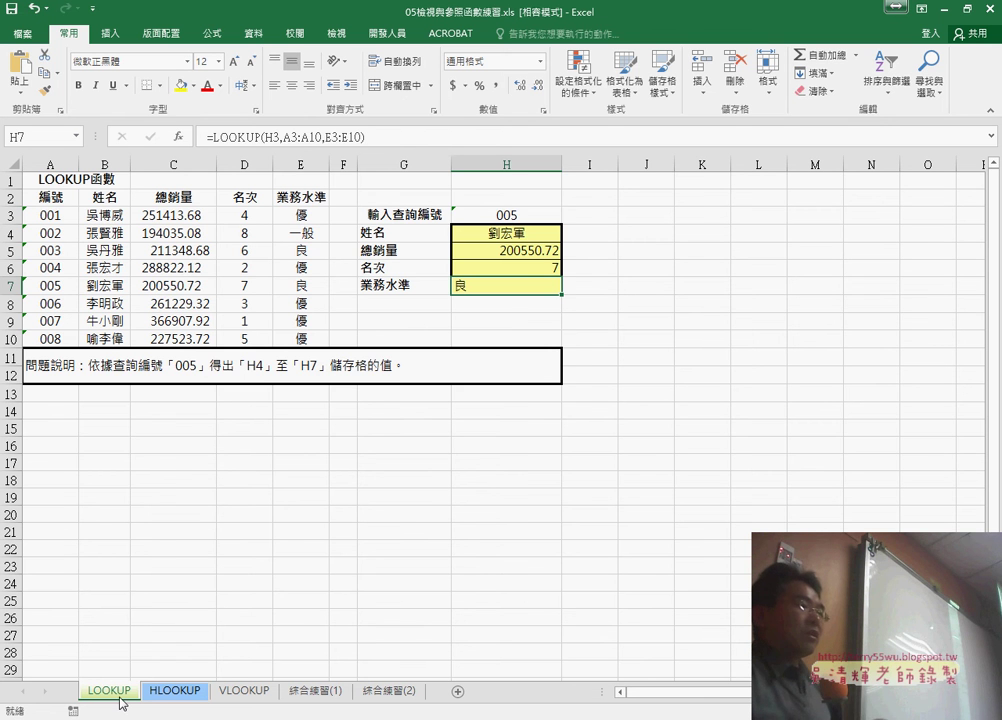
Duplicate the LOOKUP sheet and rename the copy to VLOOKUP (2)
left_click_drag(128, 690, 157, 684)
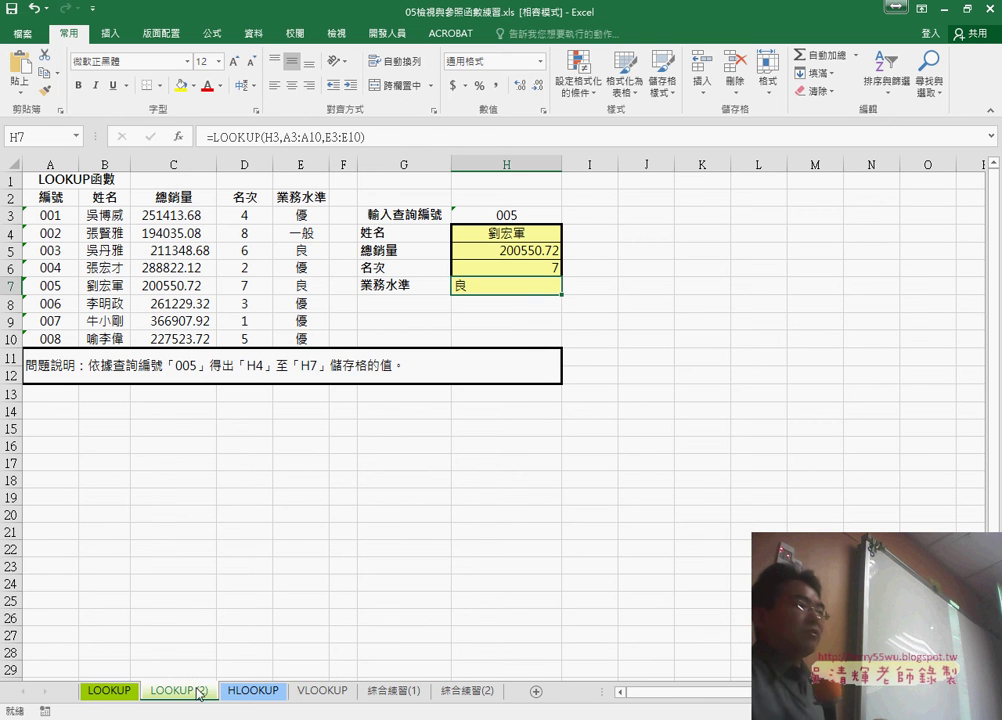
double_click(154, 693)
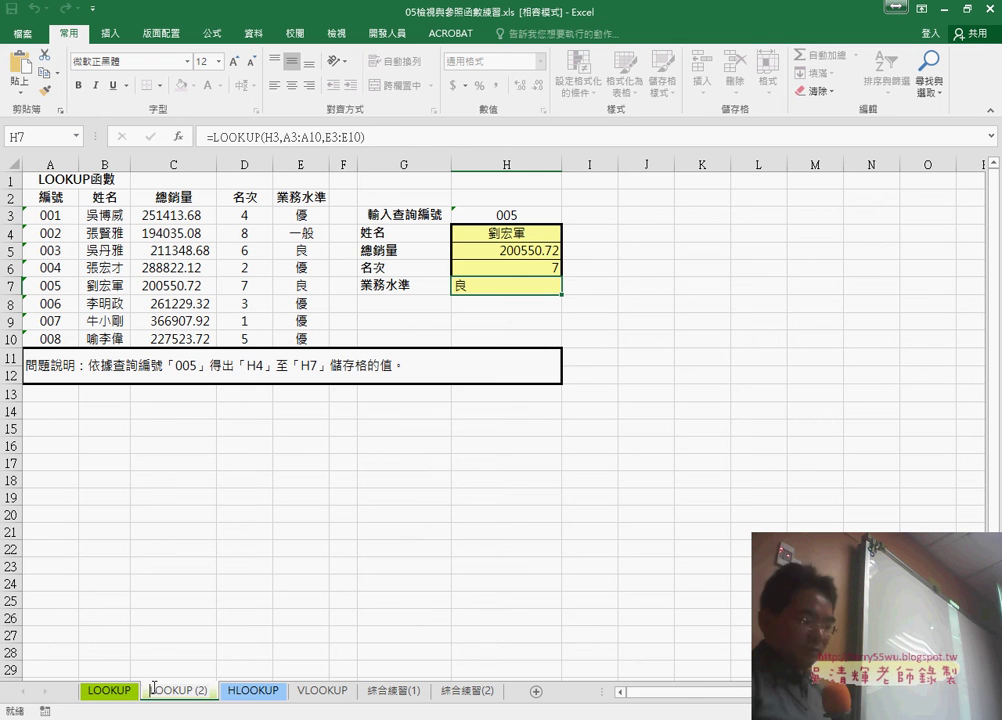
type("V")
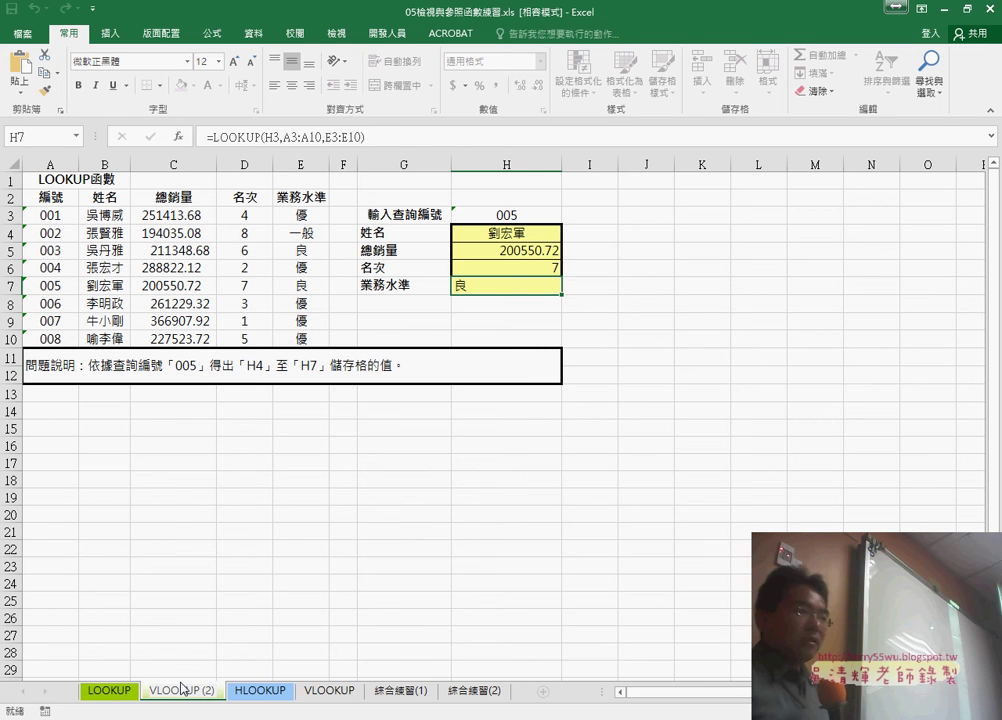
key("Return")
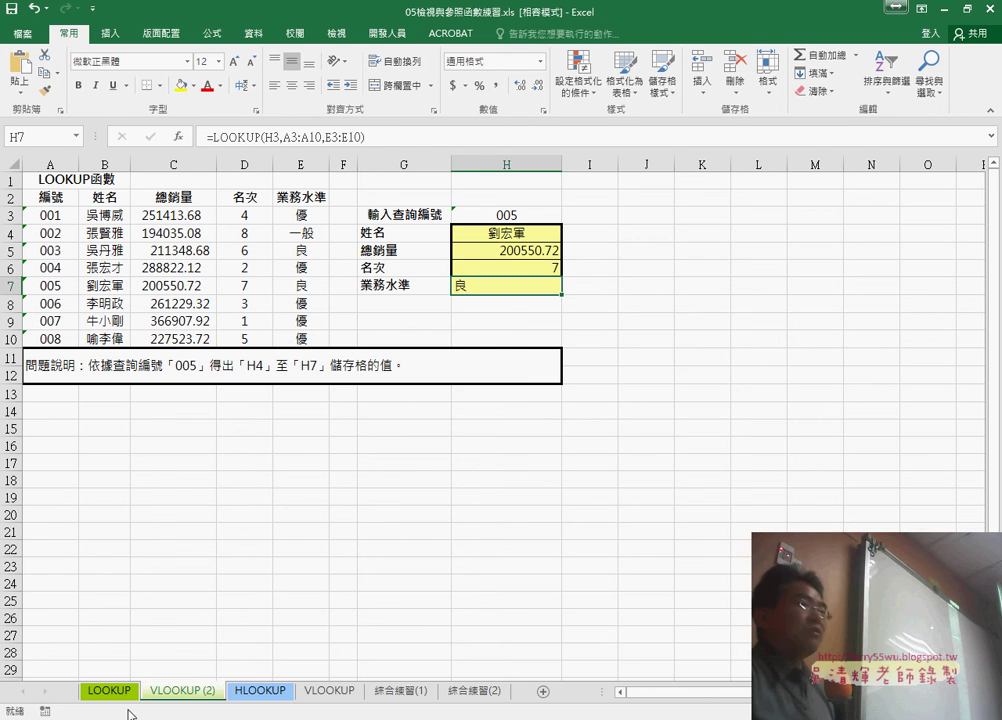
Clear the old lookup results from H4:H7 and select H4
left_click_drag(527, 236, 522, 278)
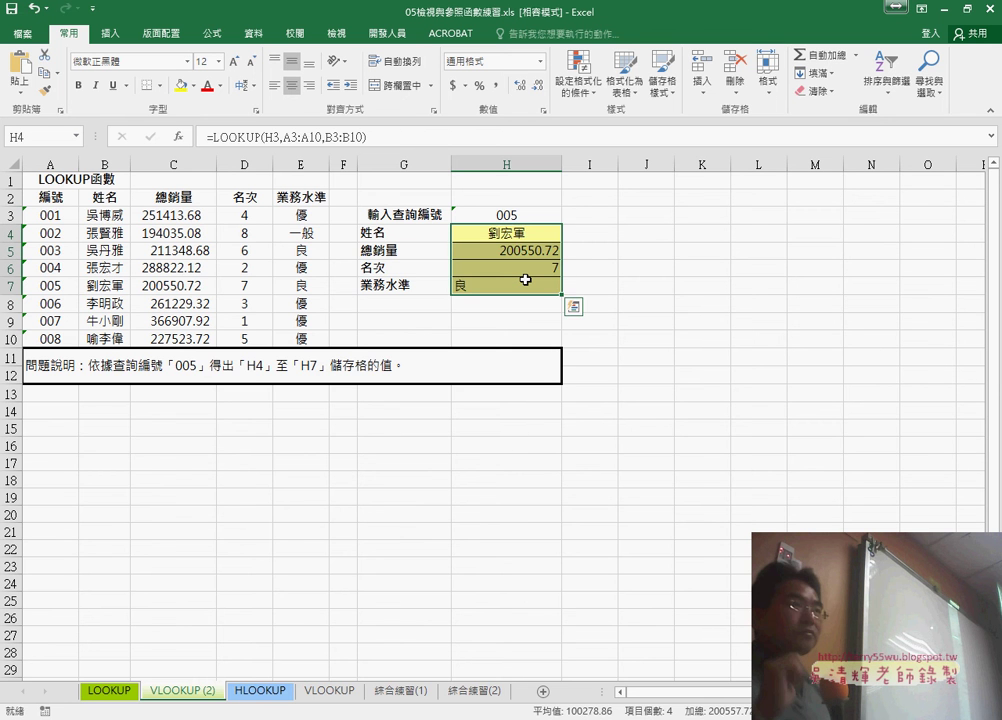
key("Delete")
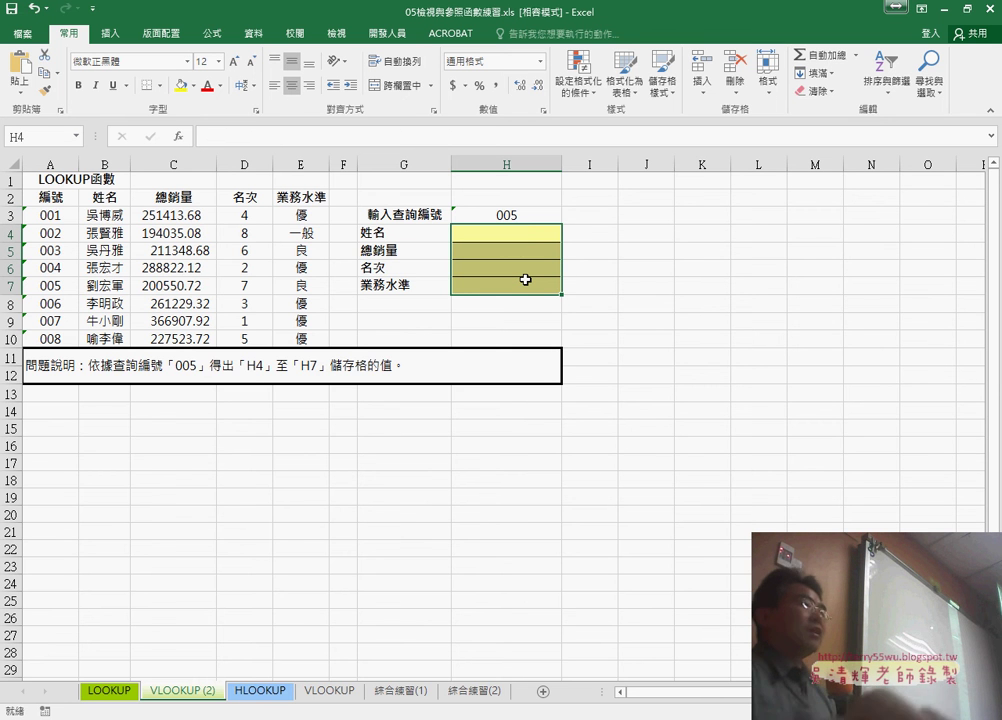
left_click(515, 236)
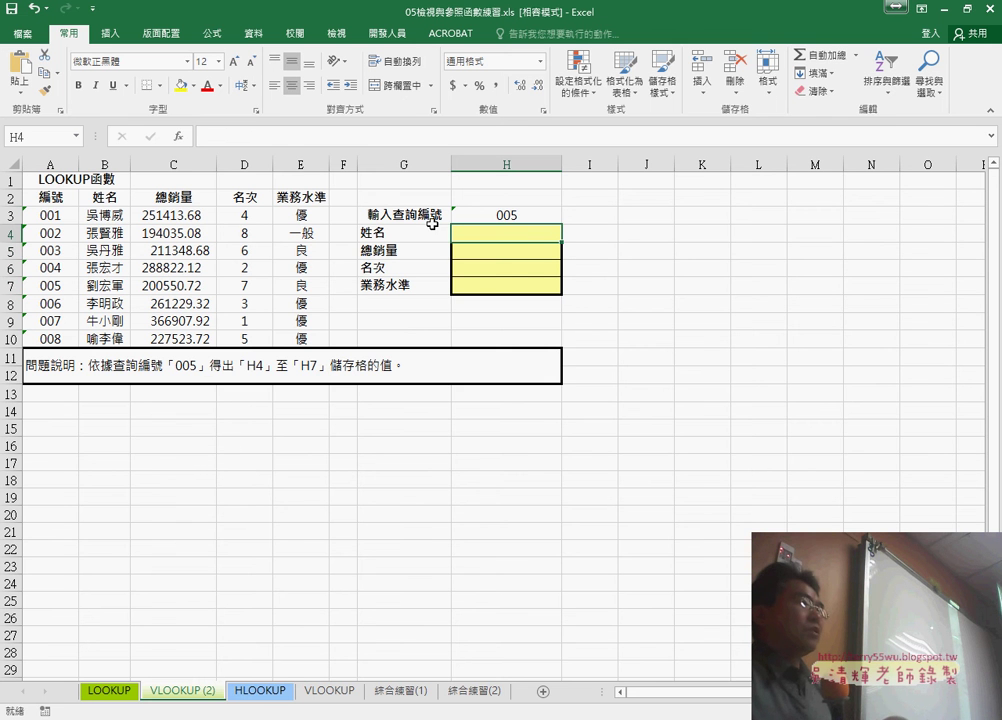
Insert a VLOOKUP function into H4 from the Lookup & Reference list, opening its Function Arguments dialog
left_click(178, 136)
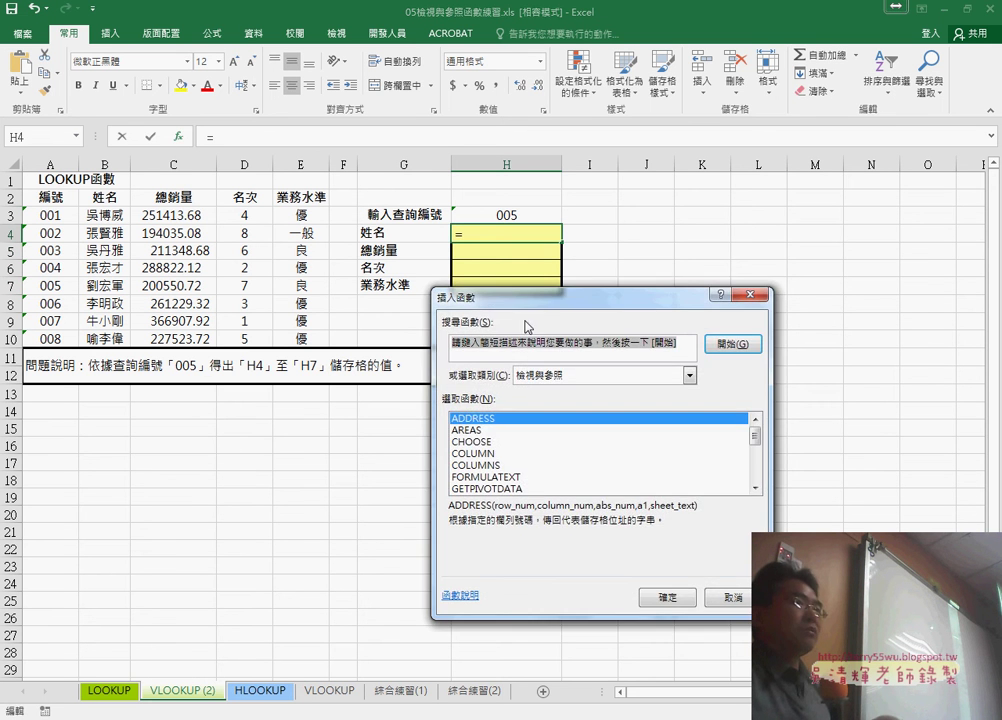
mouse_move(704, 300)
left_mouse_down()
mouse_move(614, 232)
mouse_move(701, 201)
left_mouse_up()
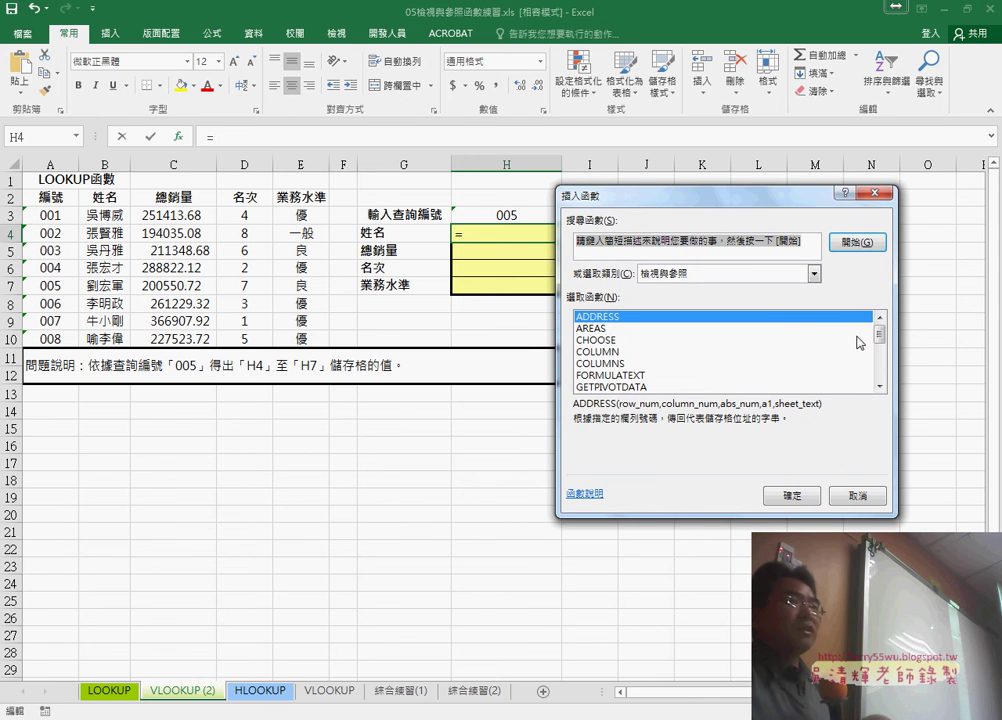
scroll(858, 343, "down", 2)
scroll(858, 343, "down", 2)
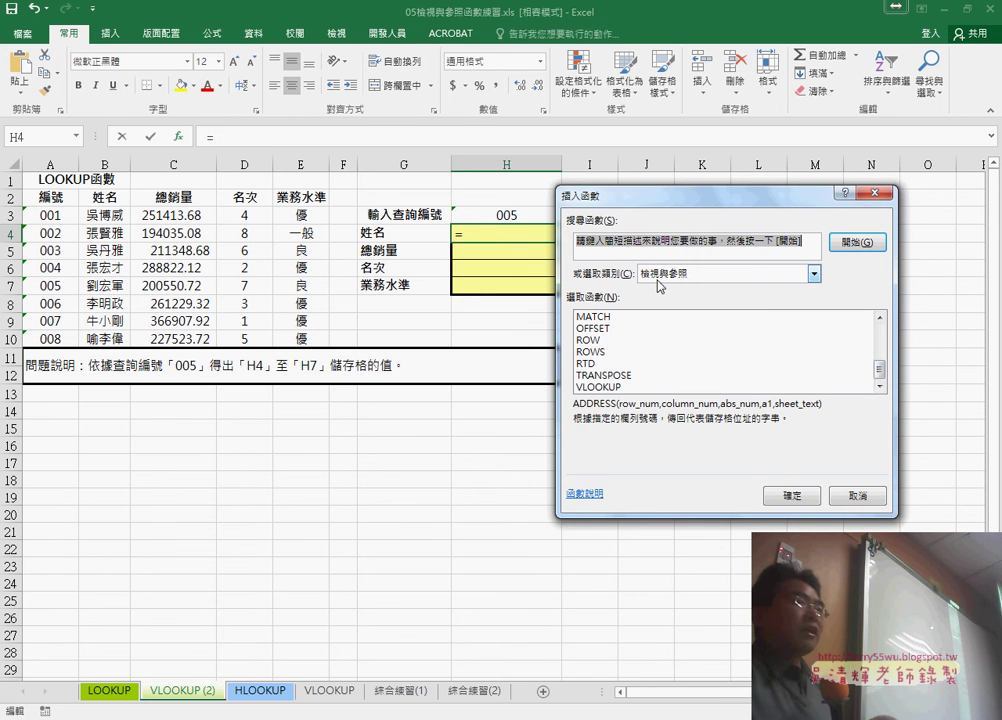
left_click(604, 388)
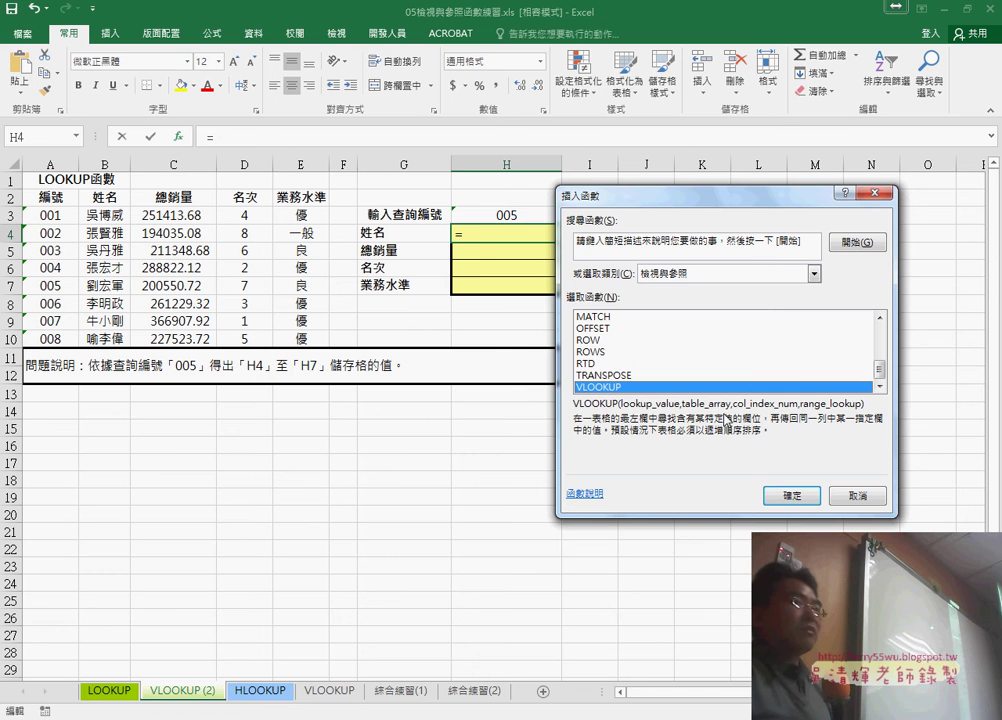
left_click(791, 495)
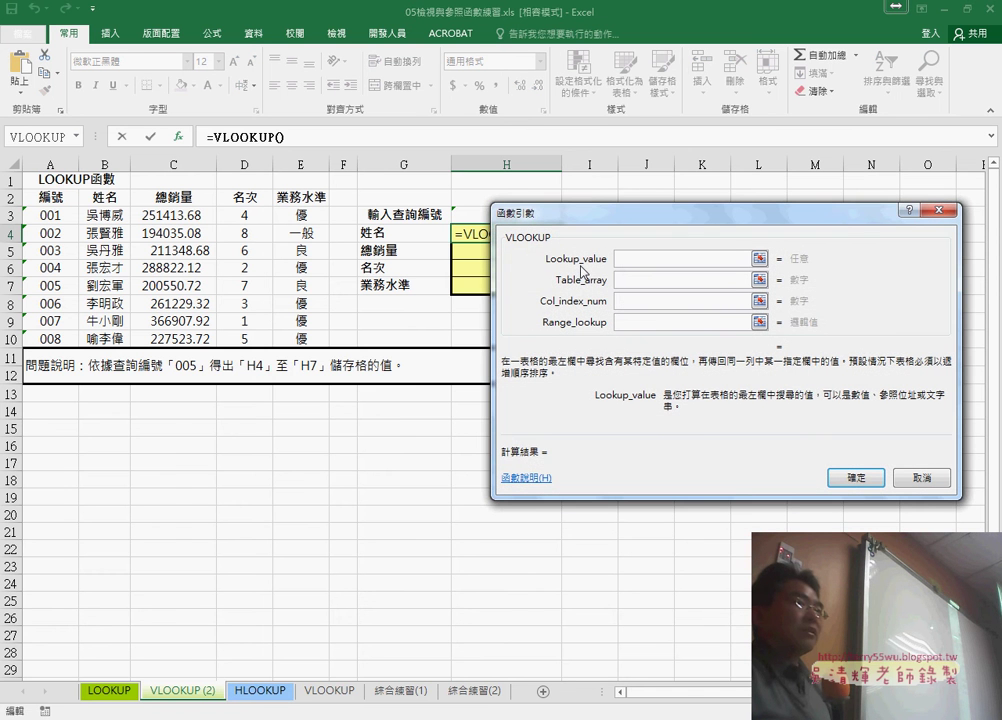
left_click_drag(609, 227, 700, 218)
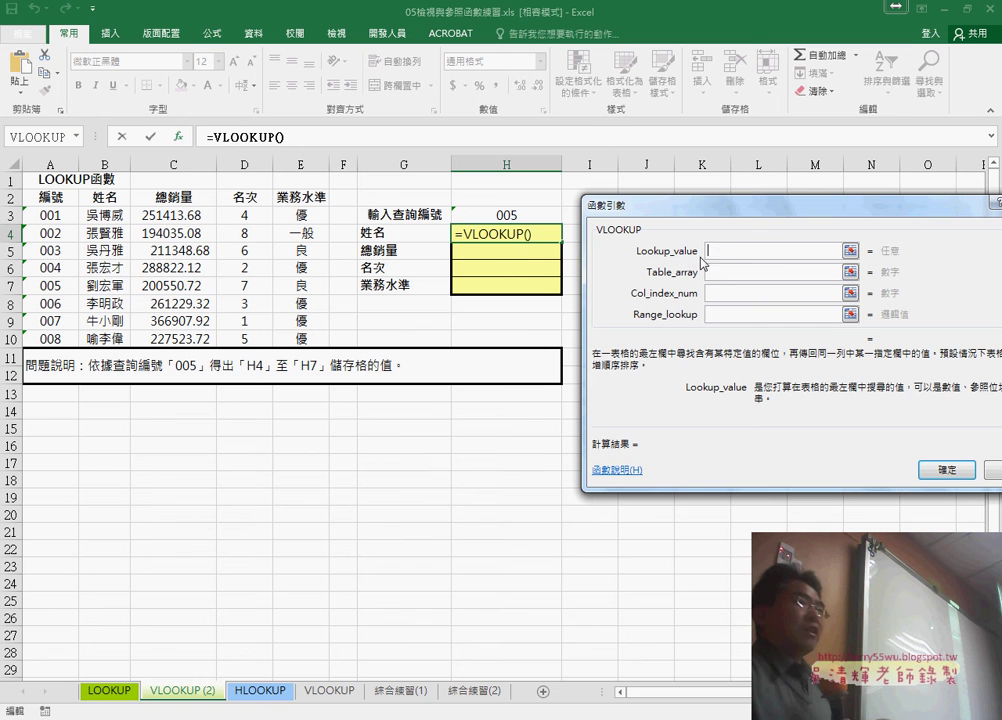
Set H3 as VLOOKUP's Lookup_value and annotate the function's arguments with pen marks
left_click(502, 215)
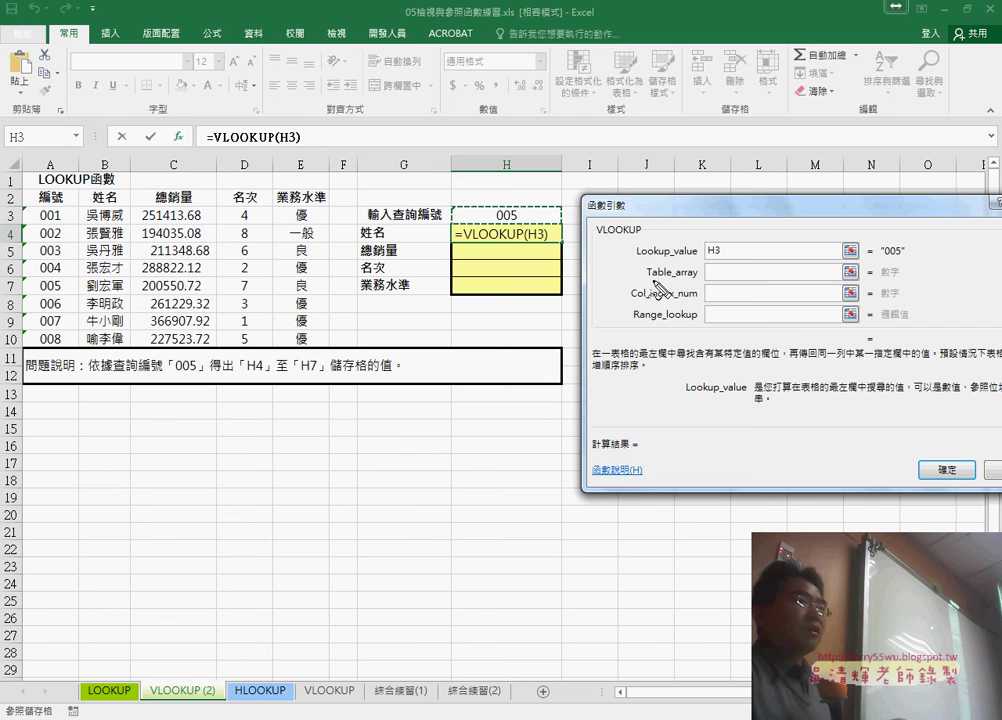
left_click_drag(680, 281, 696, 280)
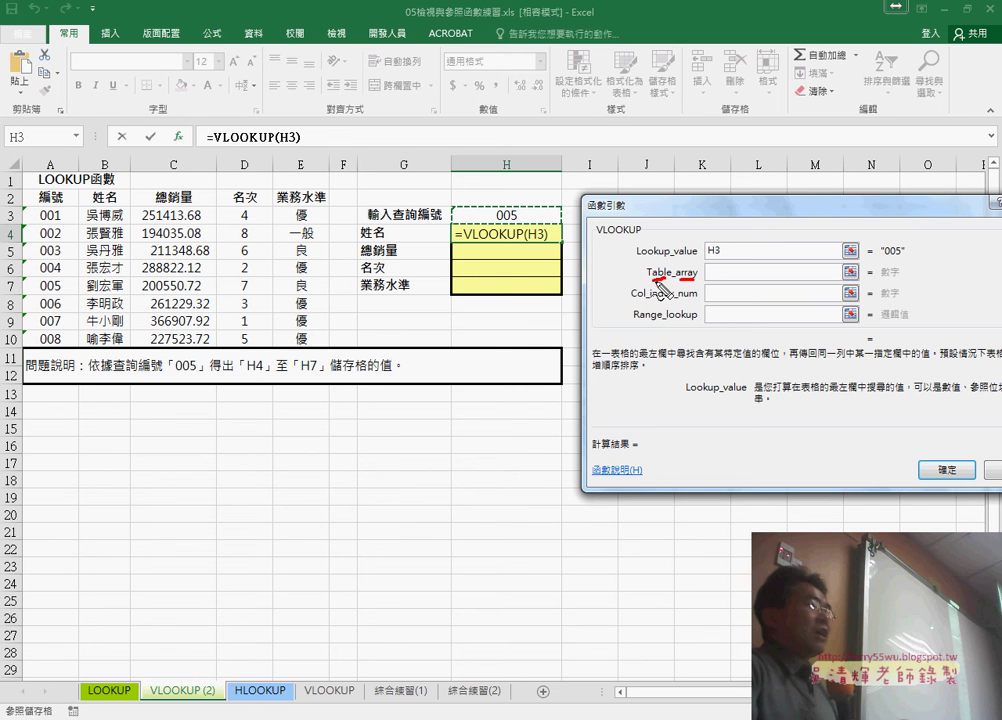
left_click_drag(22, 205, 25, 343)
mouse_move(22, 210)
left_mouse_down()
mouse_move(345, 343)
mouse_move(22, 353)
left_mouse_up()
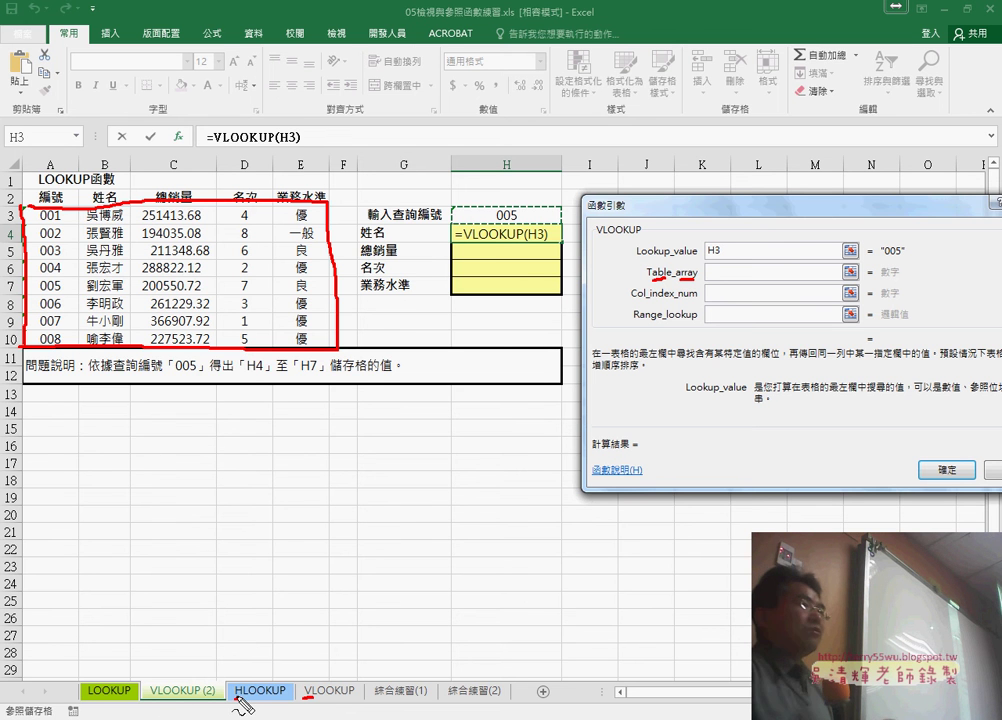
left_click_drag(234, 700, 245, 700)
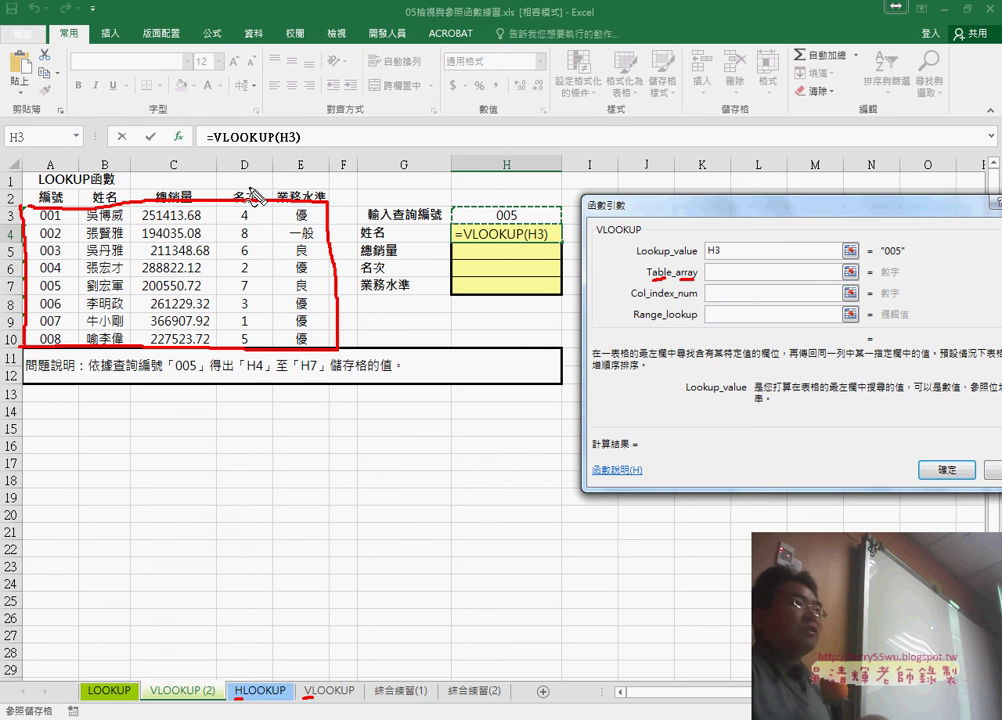
left_click_drag(594, 237, 604, 236)
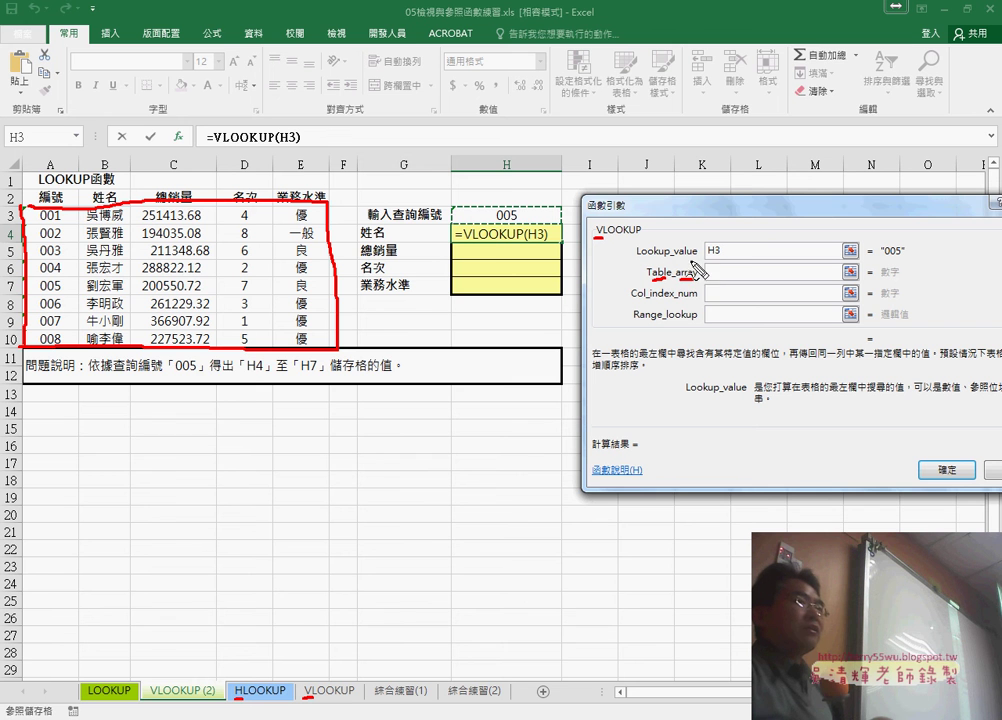
left_click_drag(707, 262, 730, 262)
left_click_drag(496, 219, 520, 217)
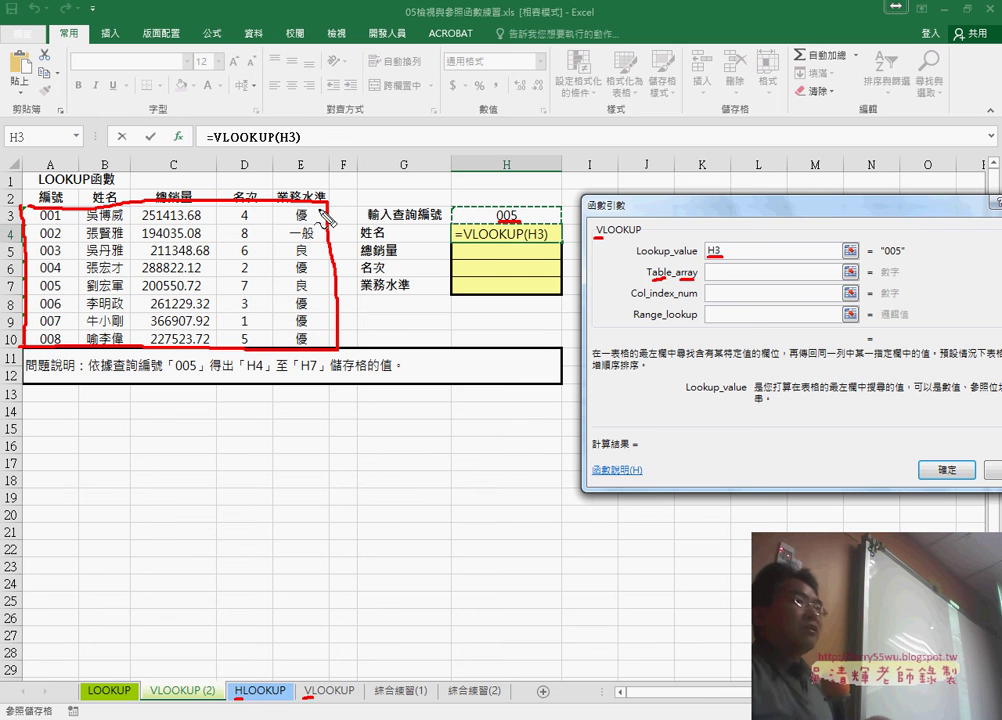
left_click_drag(631, 299, 647, 300)
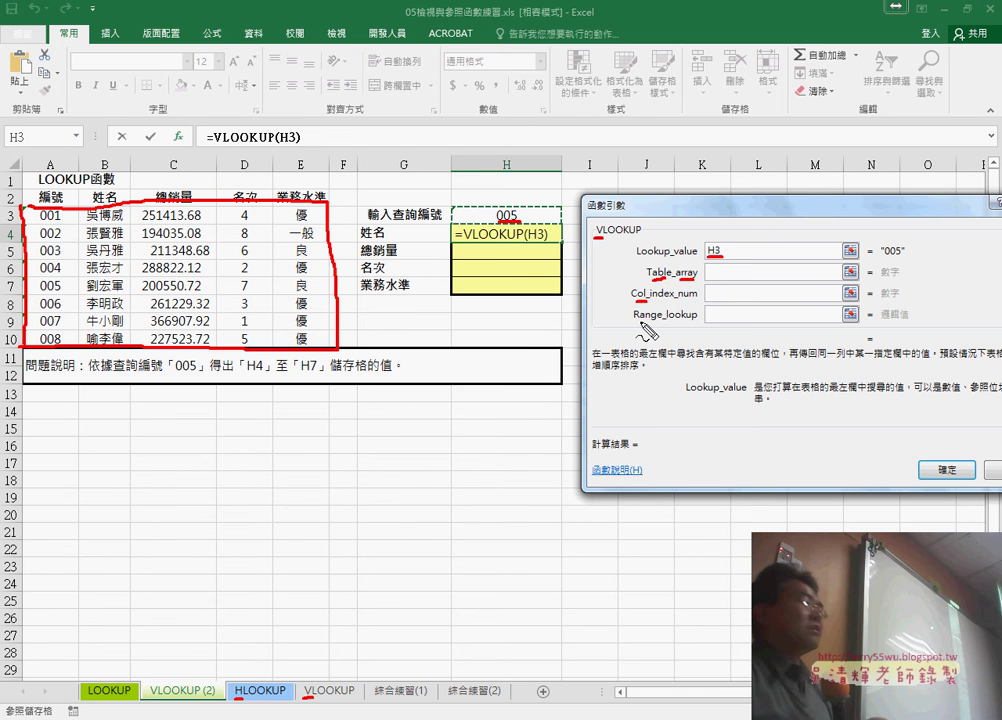
left_click_drag(634, 321, 697, 320)
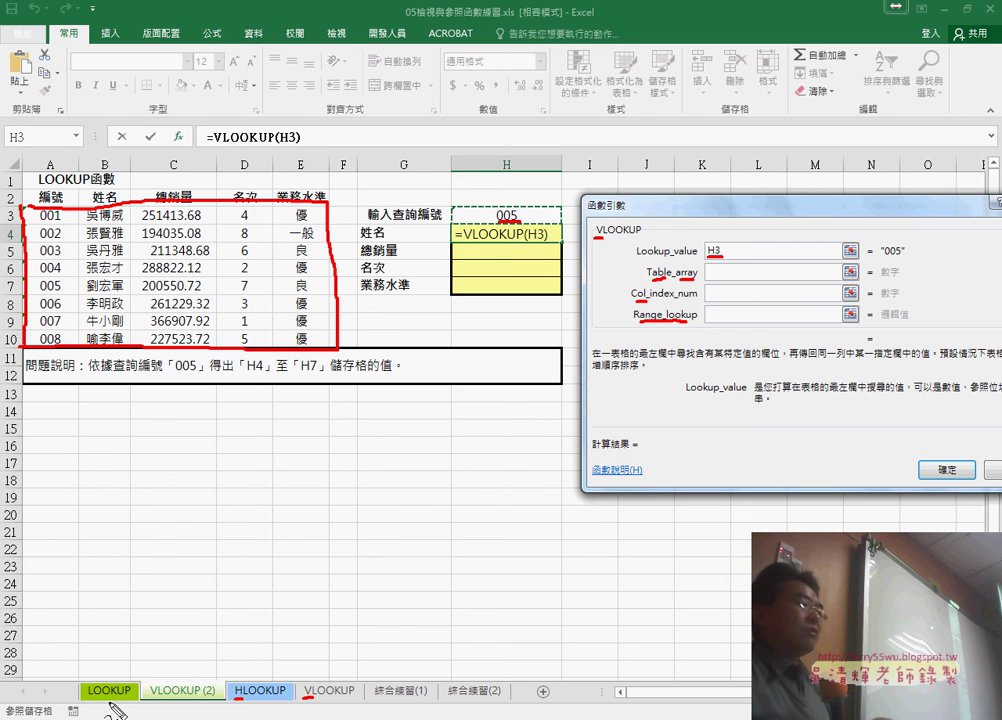
mouse_move(110, 703)
left_mouse_down()
mouse_move(113, 653)
mouse_move(179, 670)
mouse_move(186, 658)
left_mouse_up()
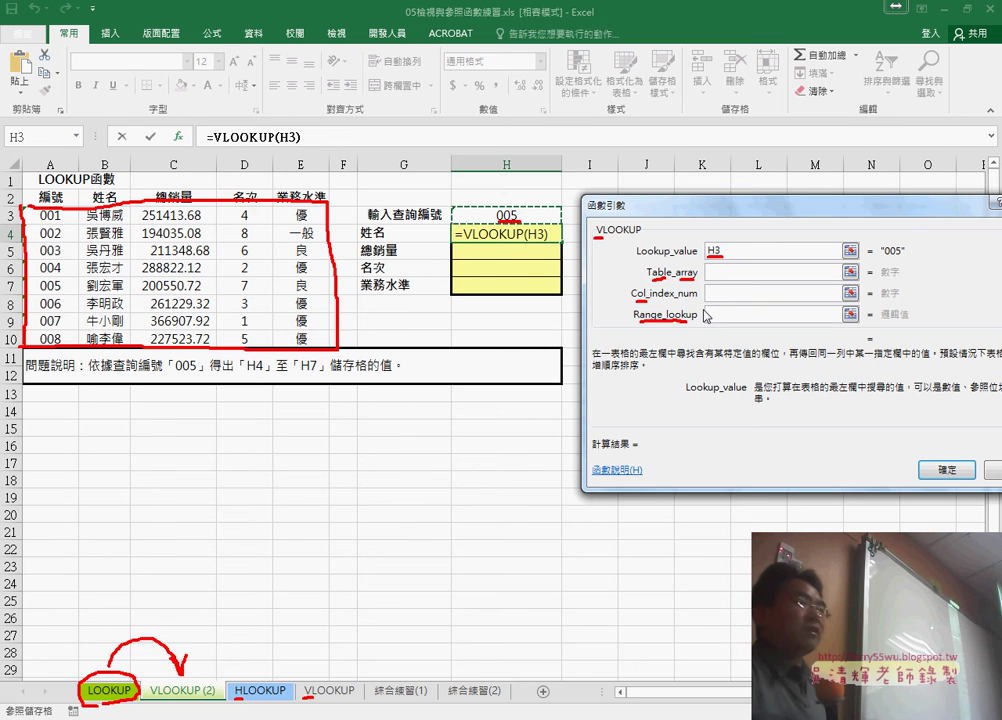
Cancel the unfinished VLOOKUP in H4 and return to the LOOKUP sheet
key("Escape")
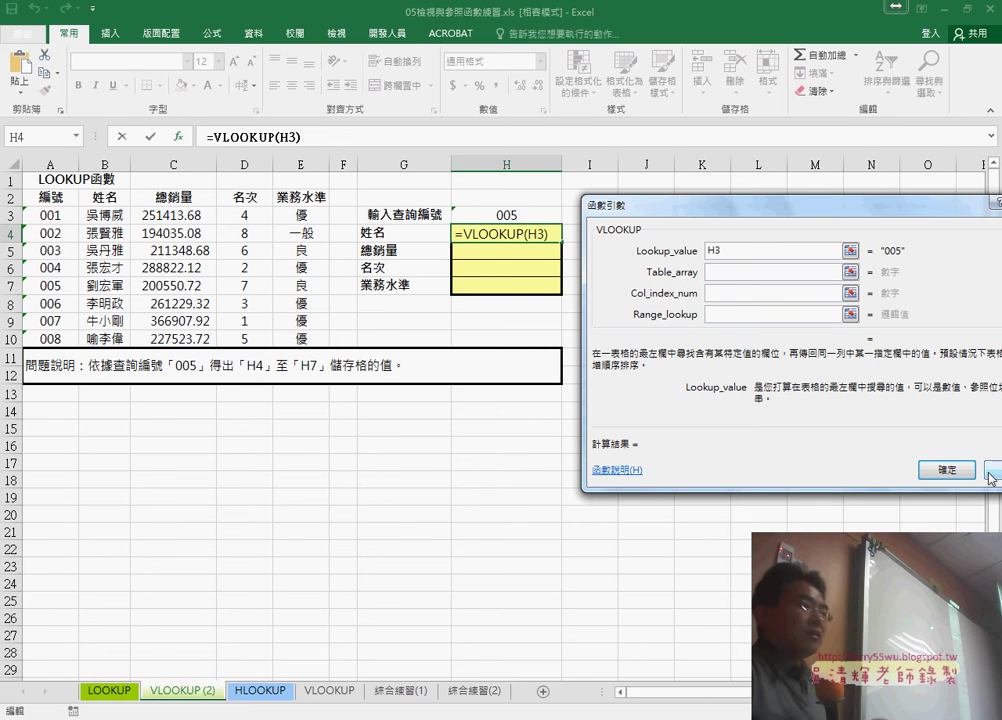
key("Escape")
left_click(112, 691)
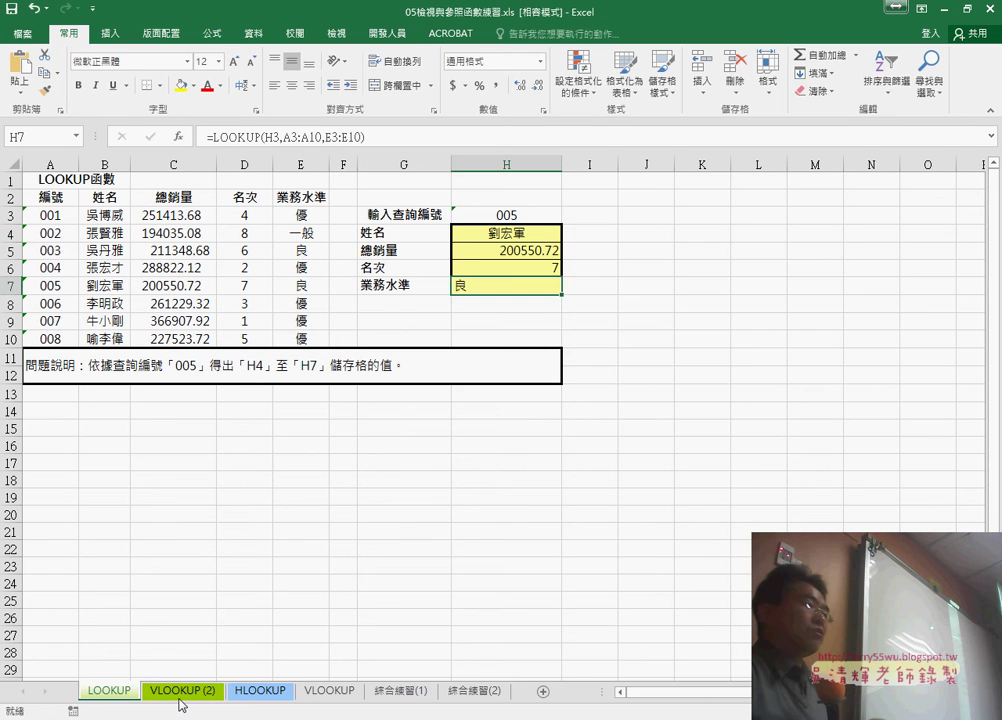